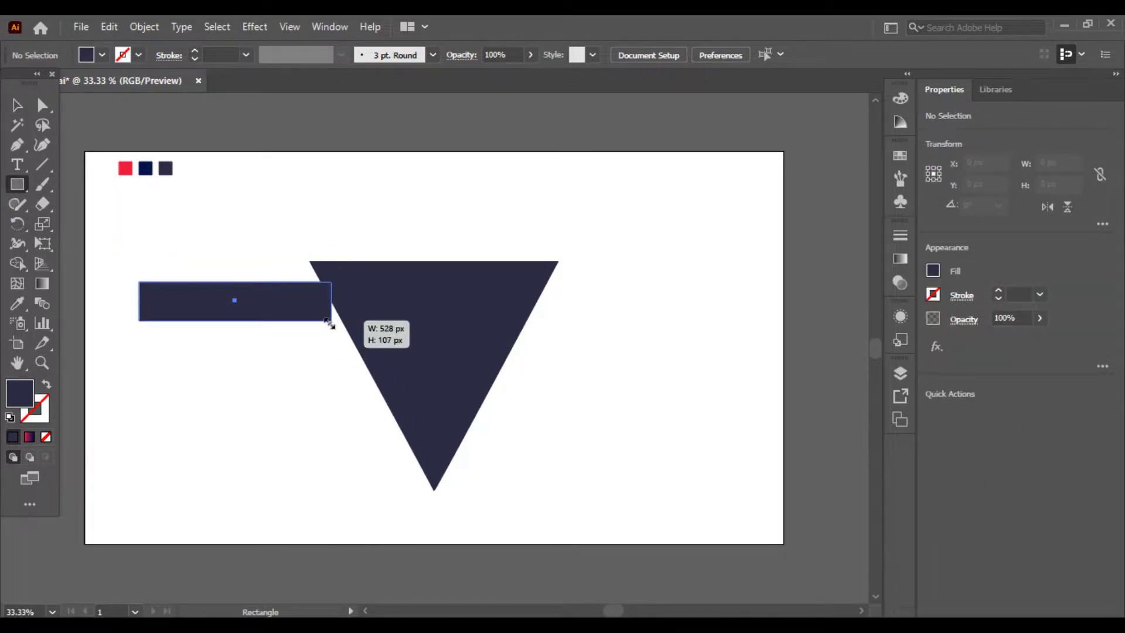
Step: Move the rectangle to about X 432, Y 356.5 px, aligning its top edge with the triangle's top and overlapping the triangle's left side
left_click(17, 107)
left_click(121, 203)
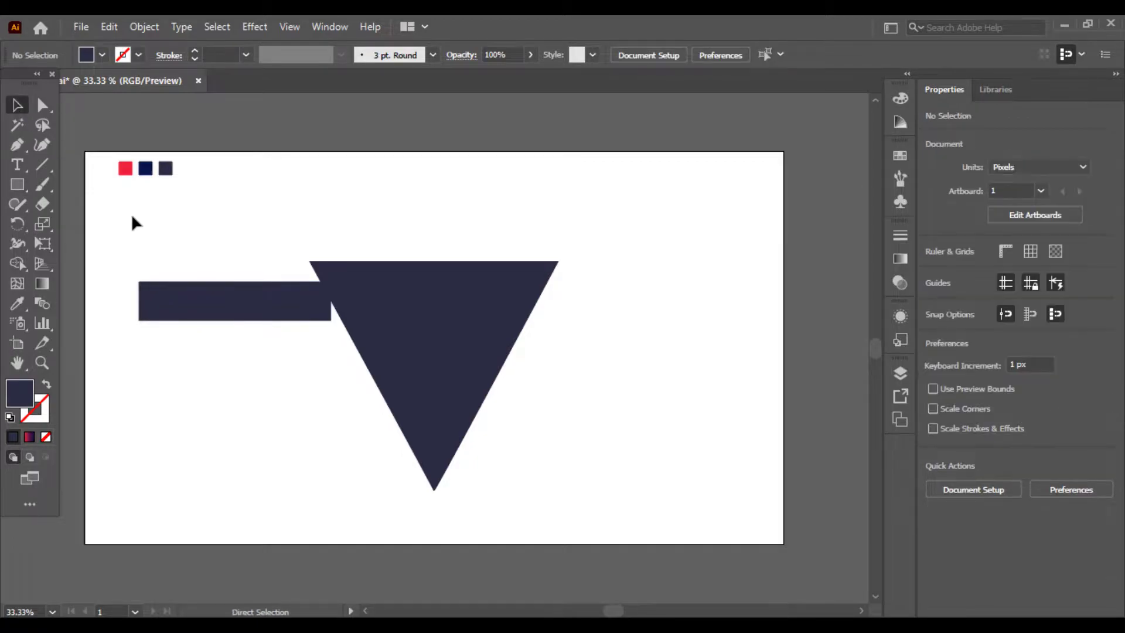
key("ctrl+equal")
left_click_drag(131, 213, 513, 282)
left_click_drag(559, 318, 538, 291)
left_click(565, 195)
key("ctrl+1")
key("ctrl+equal")
left_click_drag(558, 214, 239, 362)
left_click_drag(343, 352, 422, 334)
left_click(417, 221)
key("ctrl+minus")
key("ctrl+minus")
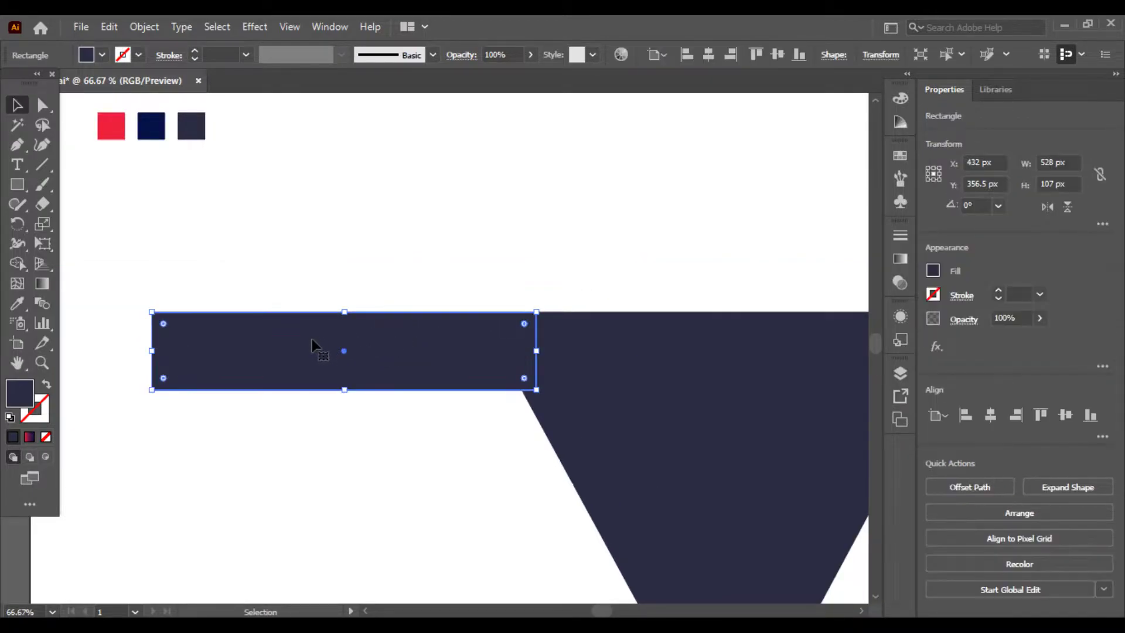
key("ctrl+minus")
key("ctrl+minus")
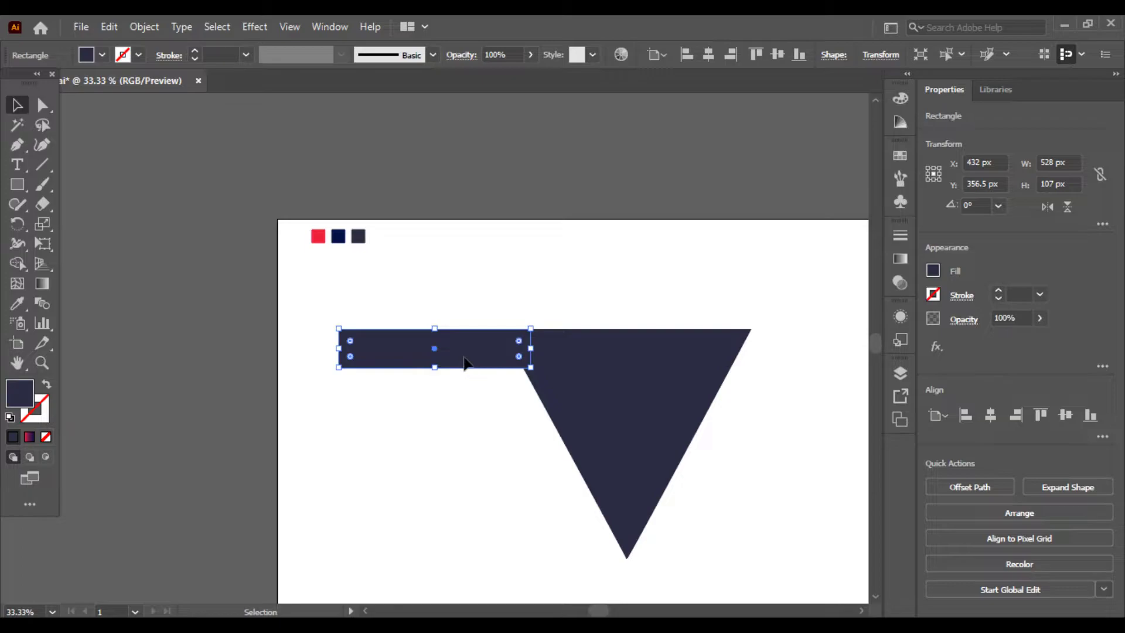
Step: Copy the bar straight down to Y 513.5 px and extend the copy's right end further into the triangle
left_click_drag(467, 362, 463, 420)
left_click_drag(535, 407, 588, 405)
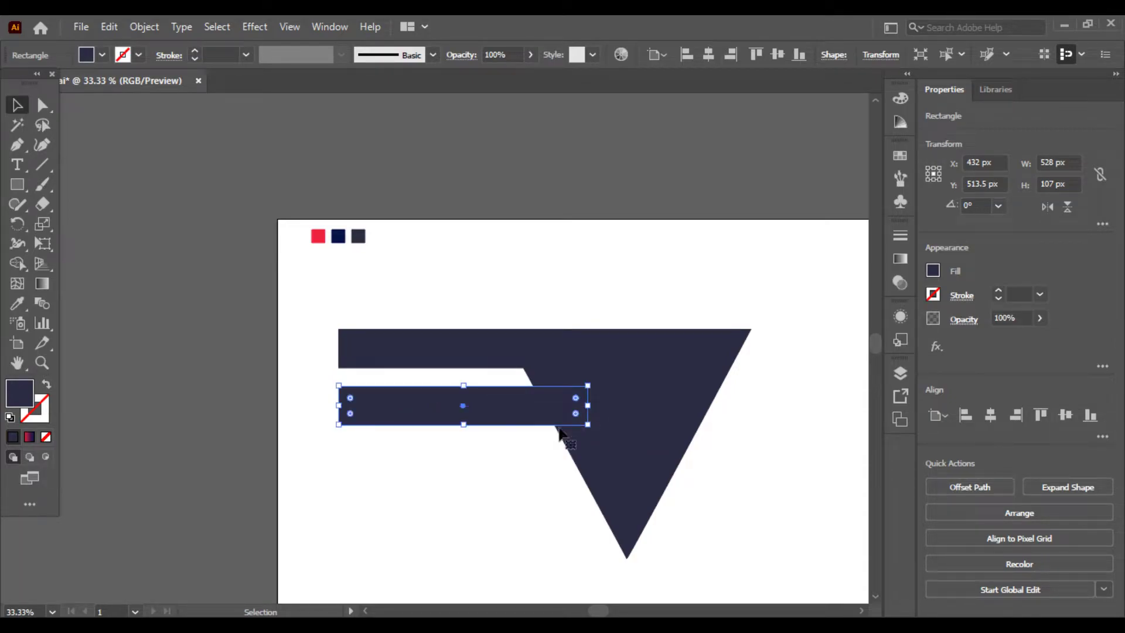
left_click(494, 444)
Step: Copy the second bar straight down to Y 670.5 px and widen the third bar to 745 px
left_click(505, 409)
left_click_drag(505, 410, 514, 472)
left_click_drag(592, 463, 613, 466)
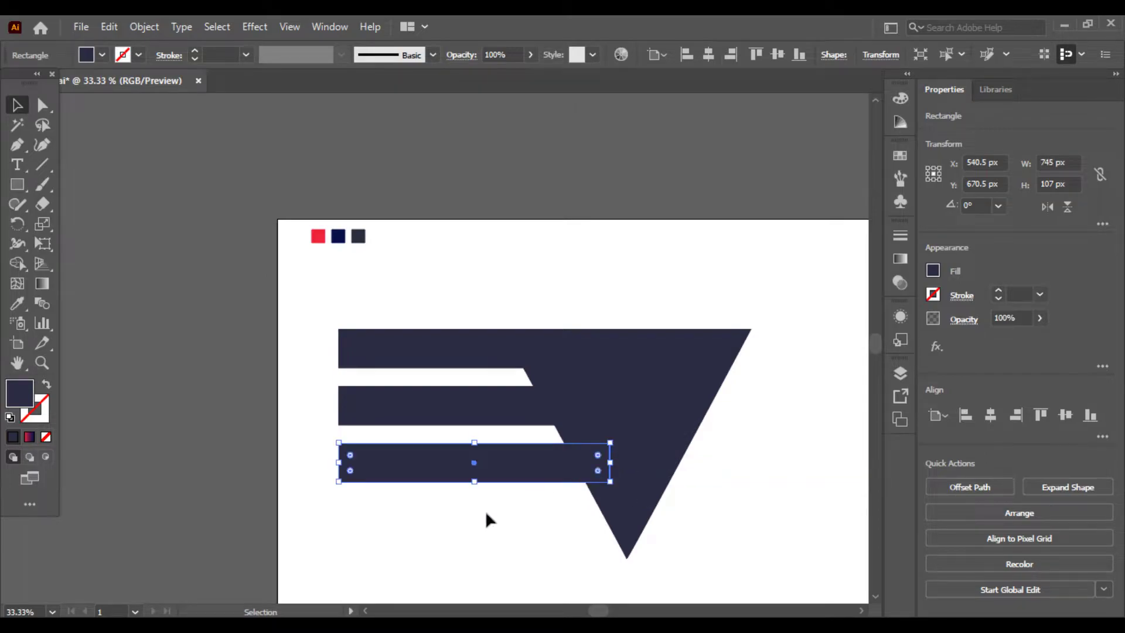
left_click(485, 512)
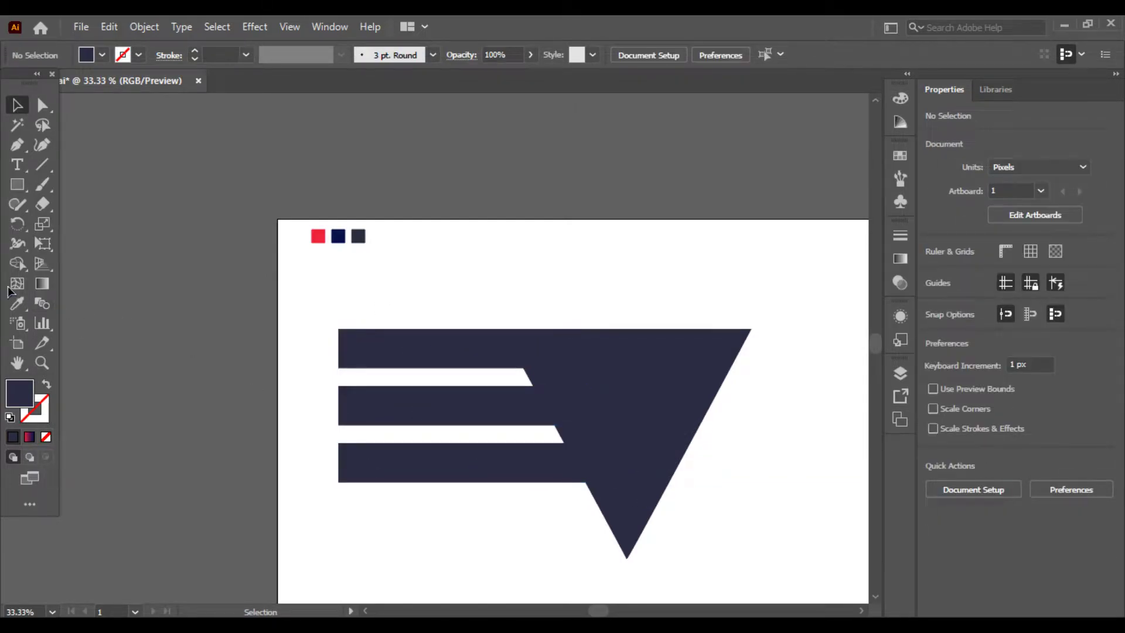
Step: Draw a line along the triangle's left edge from its upper-left corner to the tip, with no fill and a 1 pt #2b2d42 stroke
left_click(41, 164)
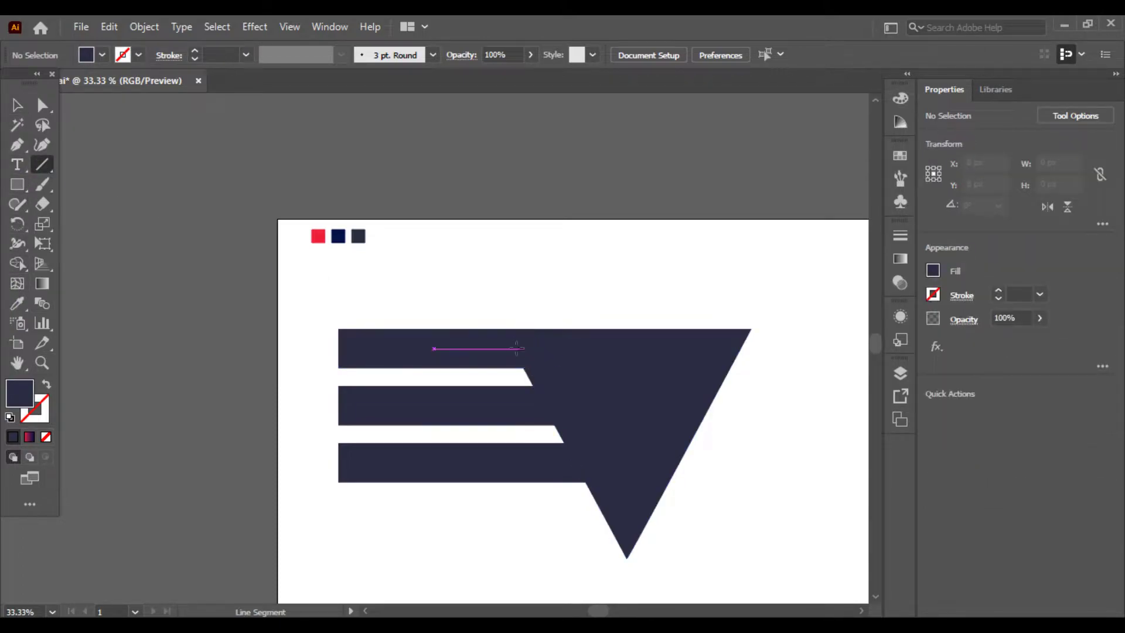
left_click_drag(502, 329, 627, 558)
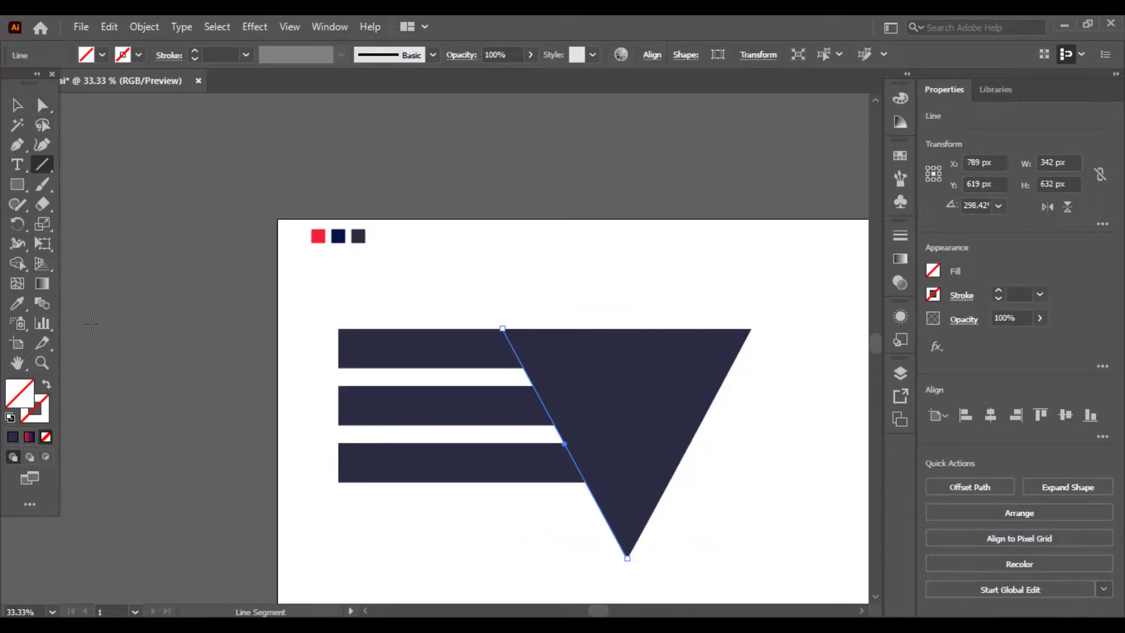
left_click(14, 436)
left_click(48, 387)
Step: Move the slanted line left so it crosses all three bars near their left ends
left_click(19, 106)
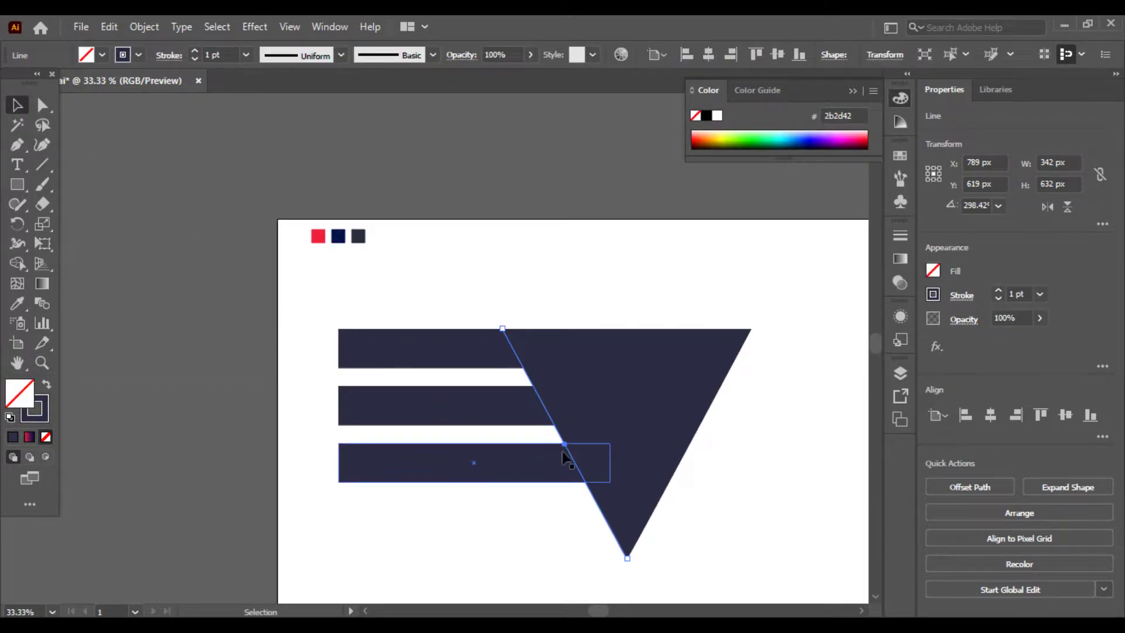
left_click_drag(563, 442, 386, 400)
left_click(516, 525)
Step: Enlarge the triangle to about 785 by 725 px, keeping its top edge flush with the top bar
left_click(623, 477)
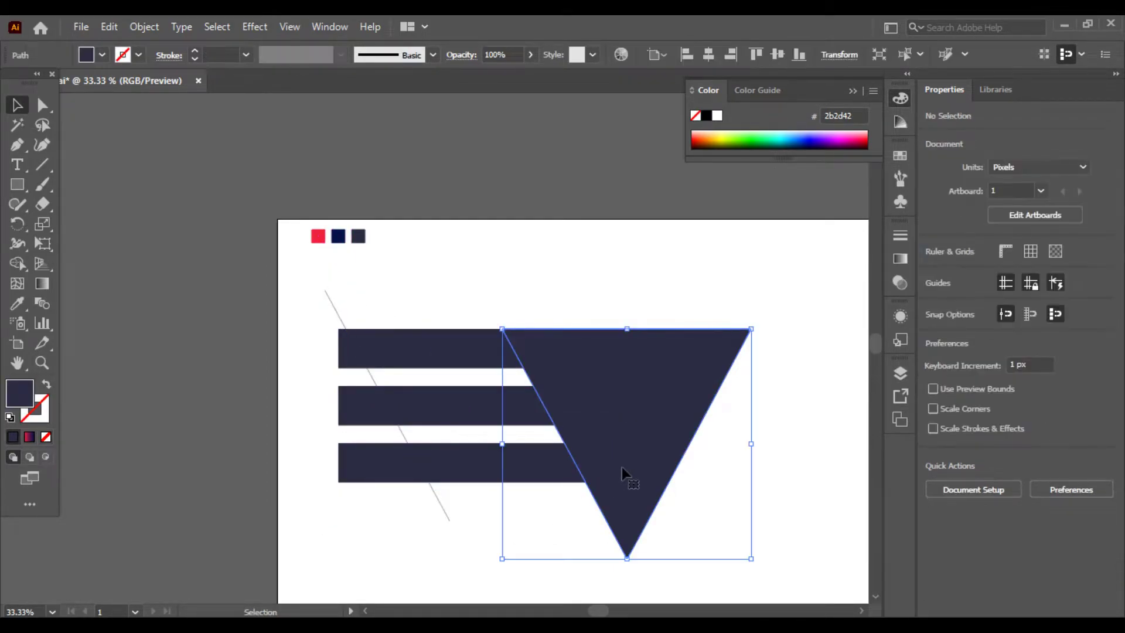
key("a")
key("ctrl+minus")
key("v")
left_click_drag(435, 433, 444, 459)
left_click(560, 538)
mouse_move(439, 356)
left_mouse_down()
mouse_move(477, 351)
mouse_move(449, 346)
left_mouse_up()
left_click(314, 396)
Step: Trim off the left ends of the three bars along the slanted line with the Shape Builder tool
key("ctrl+equal")
key("k")
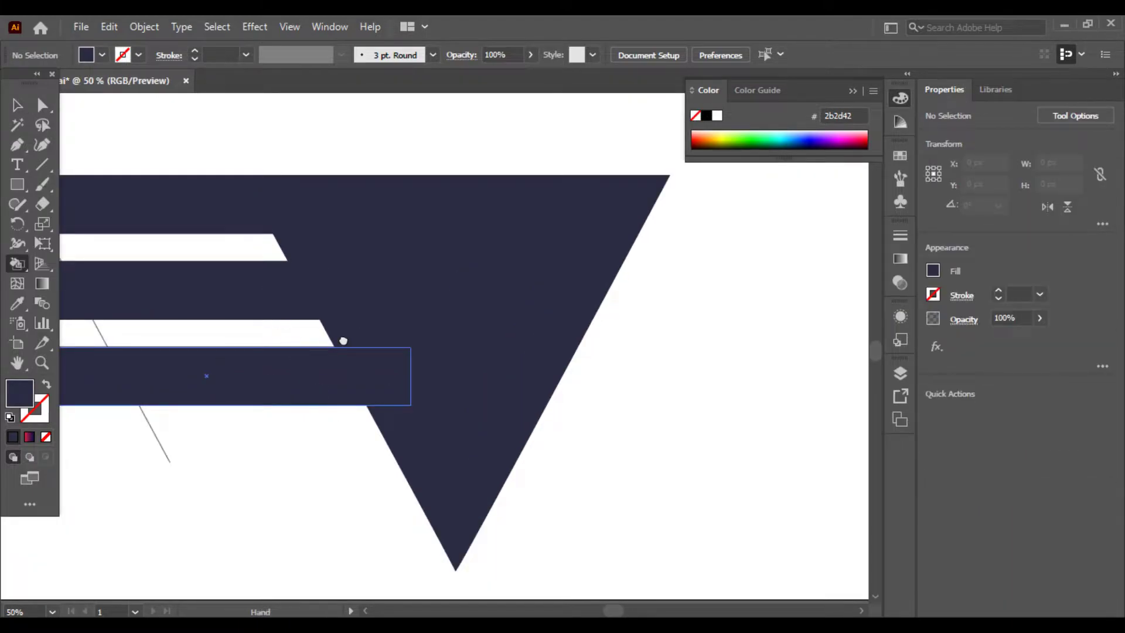
left_click_drag(324, 333, 450, 385)
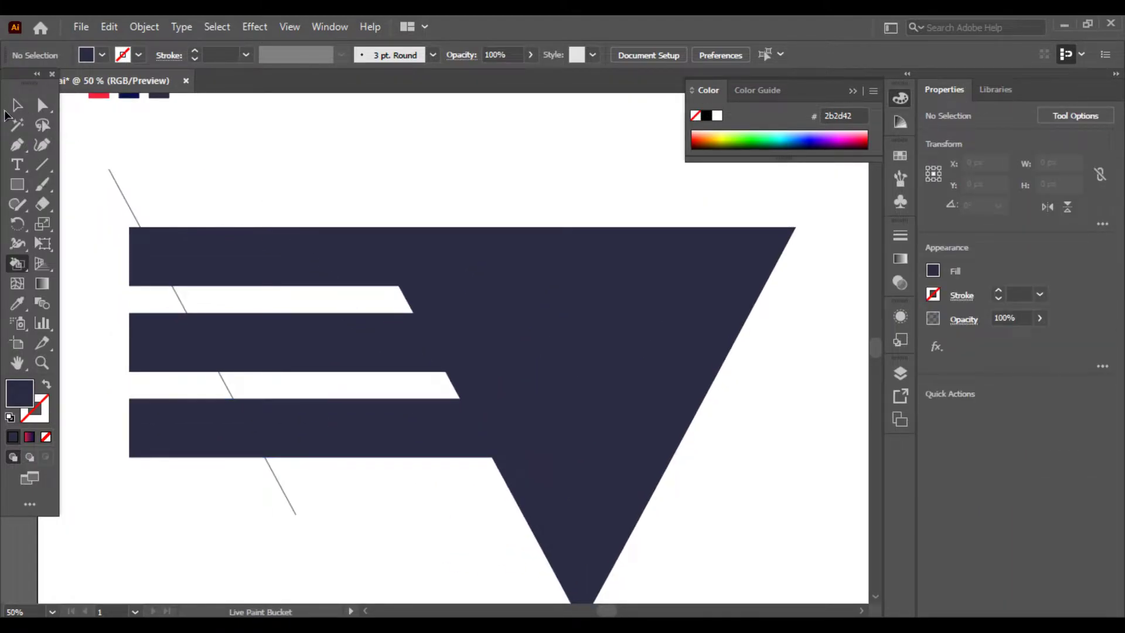
key("v")
left_click_drag(95, 187, 178, 405)
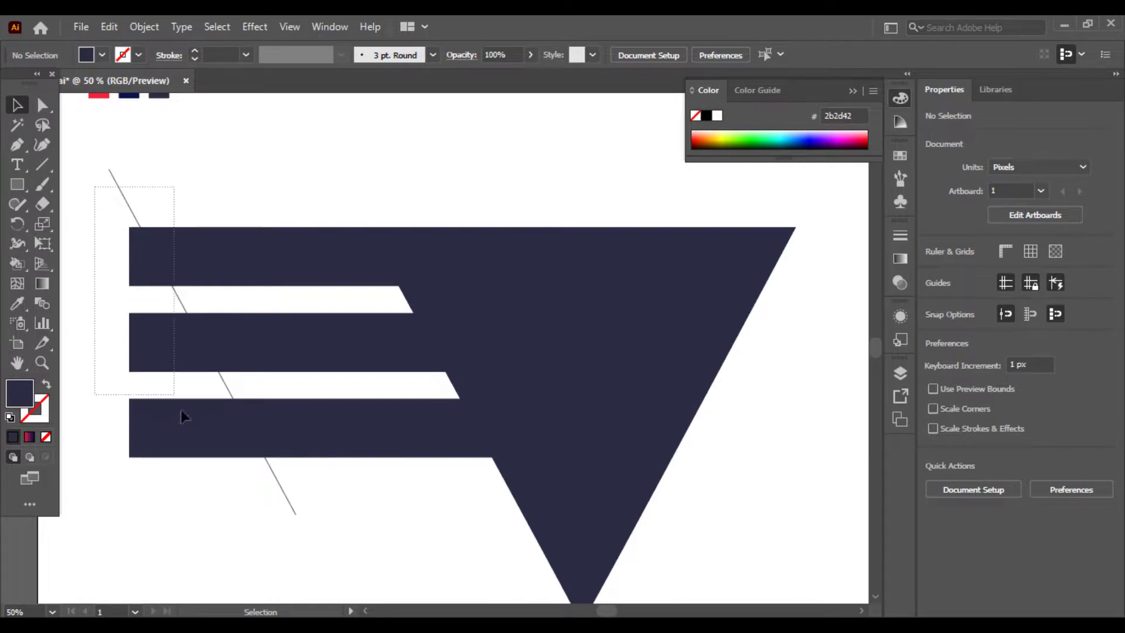
left_click_drag(287, 509, 289, 526)
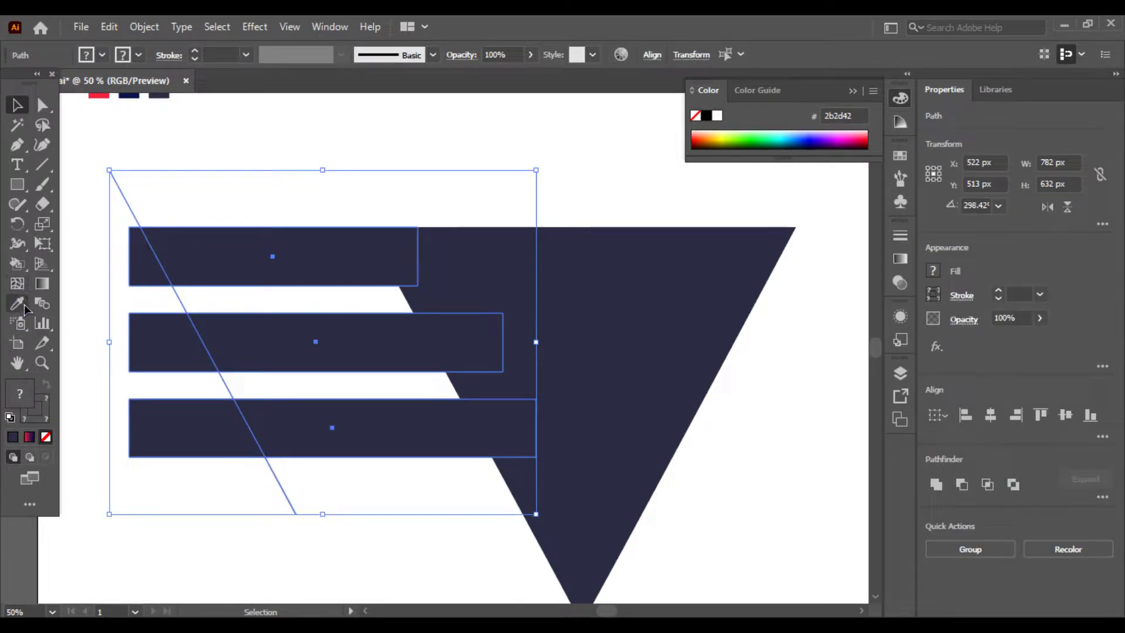
left_click_drag(22, 268, 88, 259)
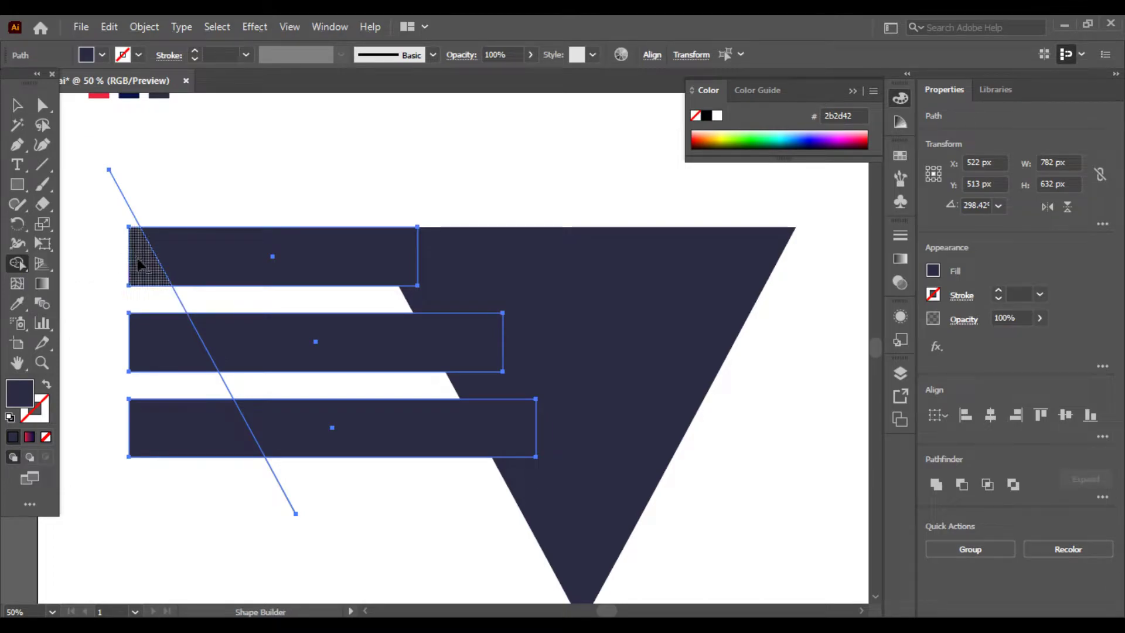
left_click(137, 262, "alt")
left_click(150, 326, "alt")
left_click(193, 425, "alt")
Step: Delete the slanted guide line beside the trimmed bars
left_click(17, 105)
left_click(155, 331)
left_click(159, 305)
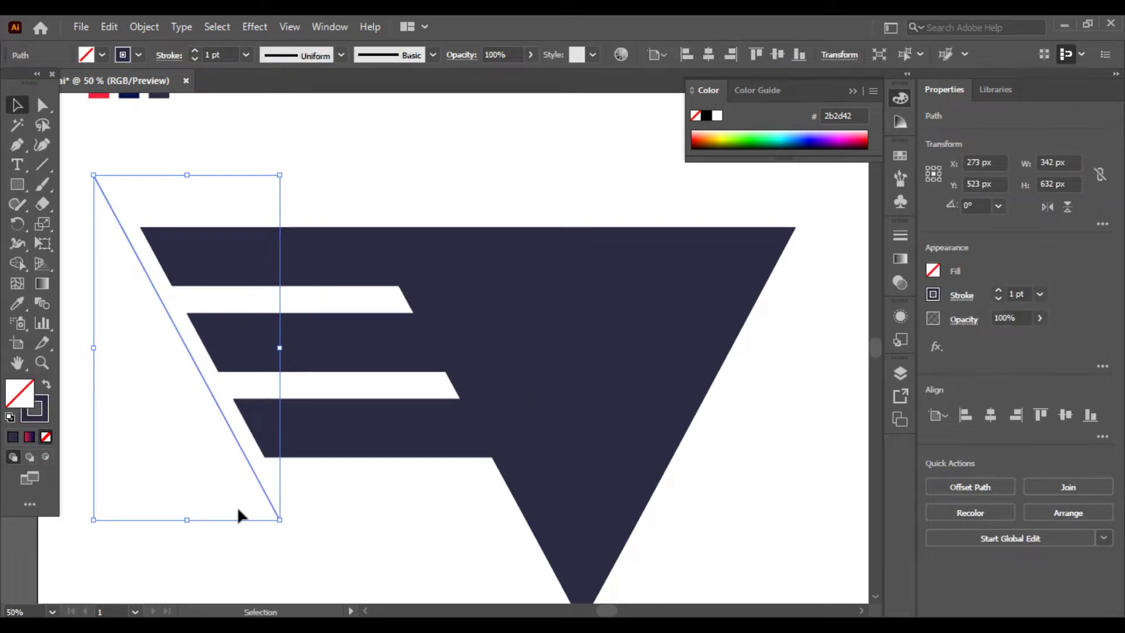
key("Delete")
key("ctrl+minus")
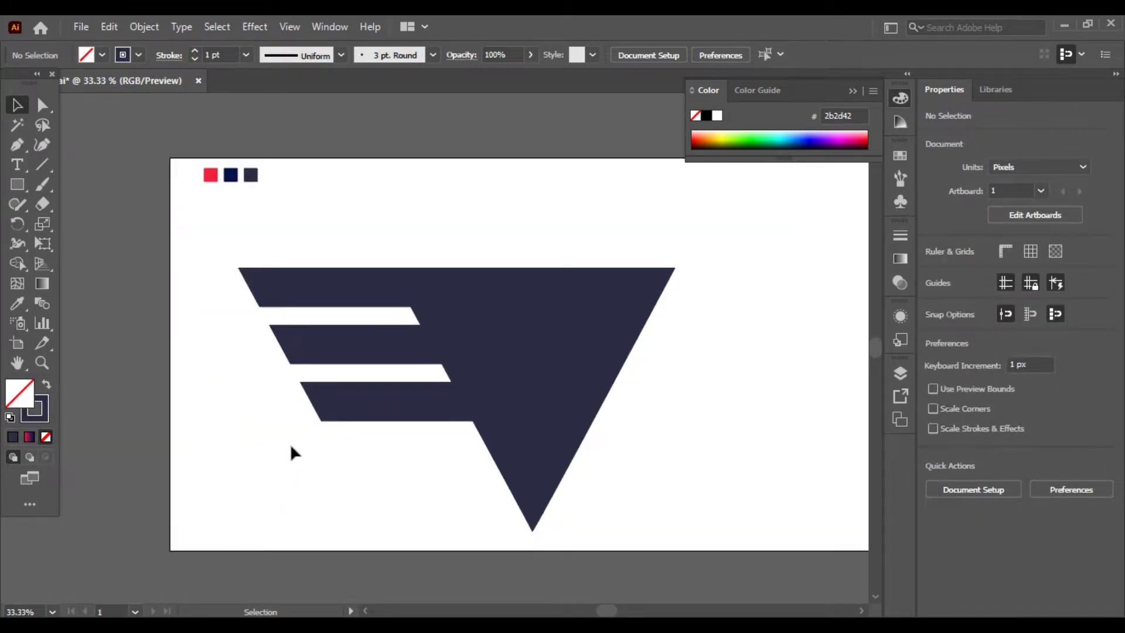
Step: Create a reflected copy of the three trimmed bars, mirrored left to right
left_click_drag(328, 388, 327, 427)
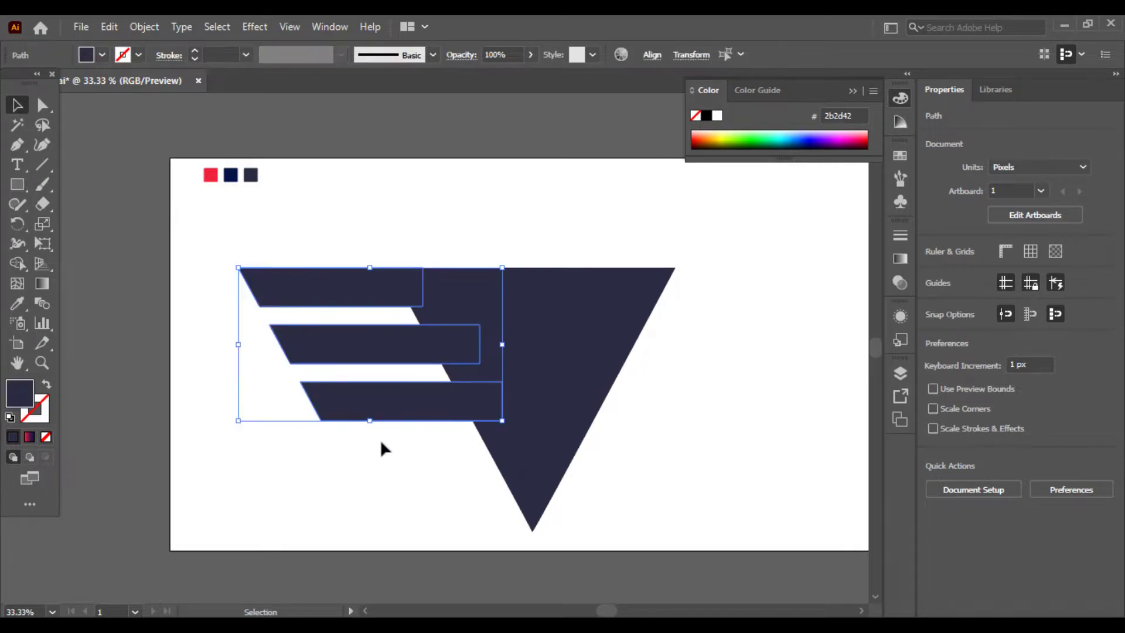
right_click(381, 405)
mouse_move(533, 297)
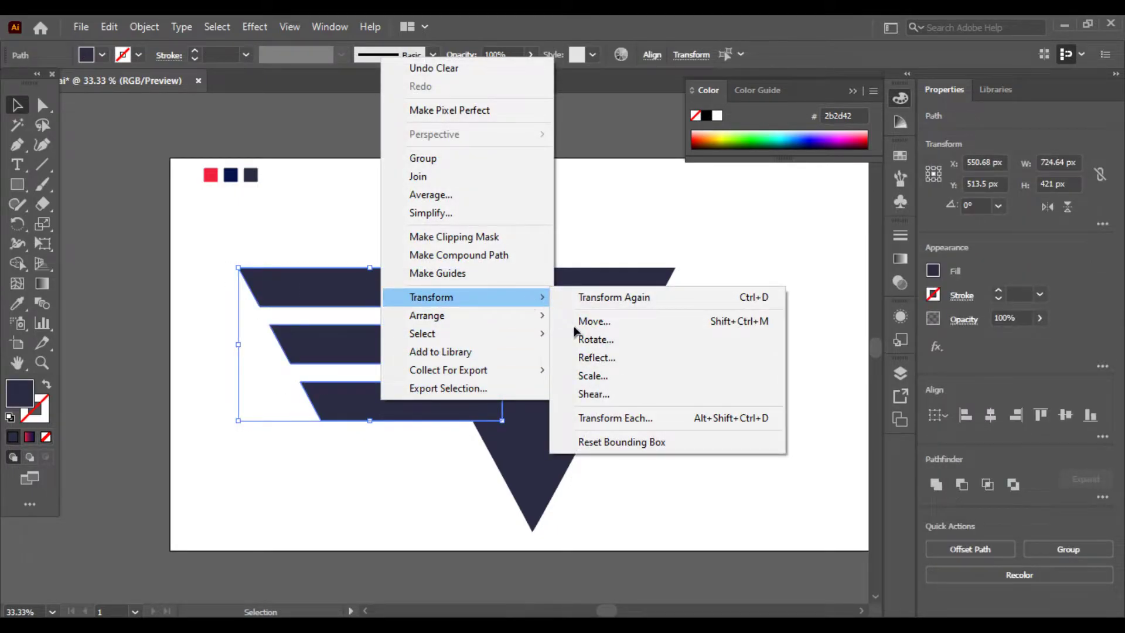
left_click(604, 357)
left_click(479, 429)
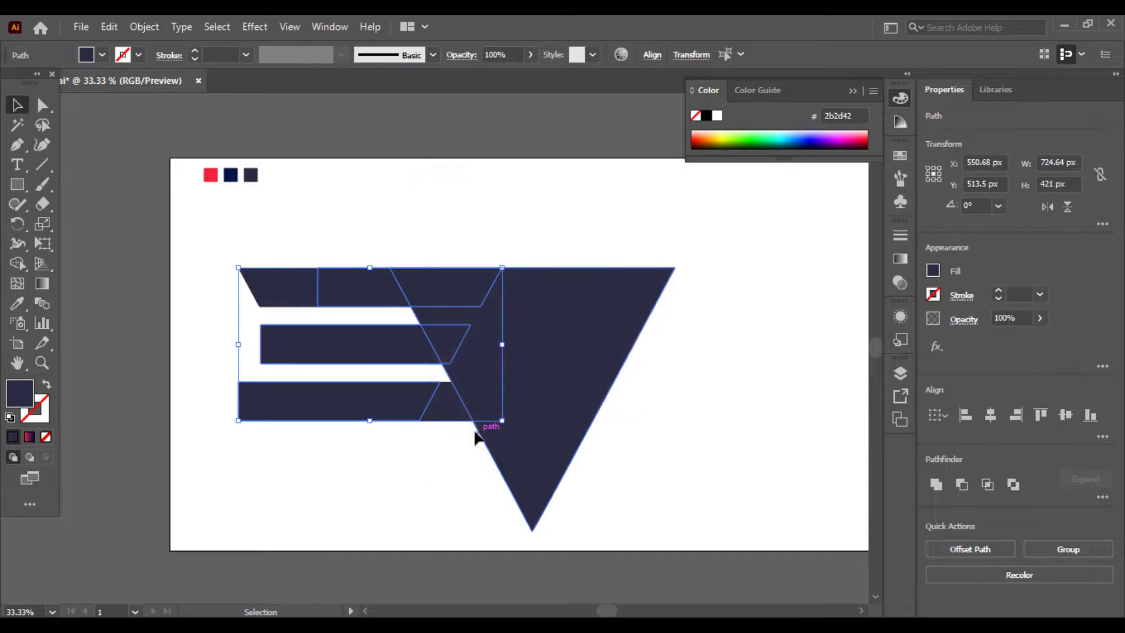
Step: Select the three mirrored bars and move them level to the triangle's right side as the opposite wing
left_click(447, 297, "shift")
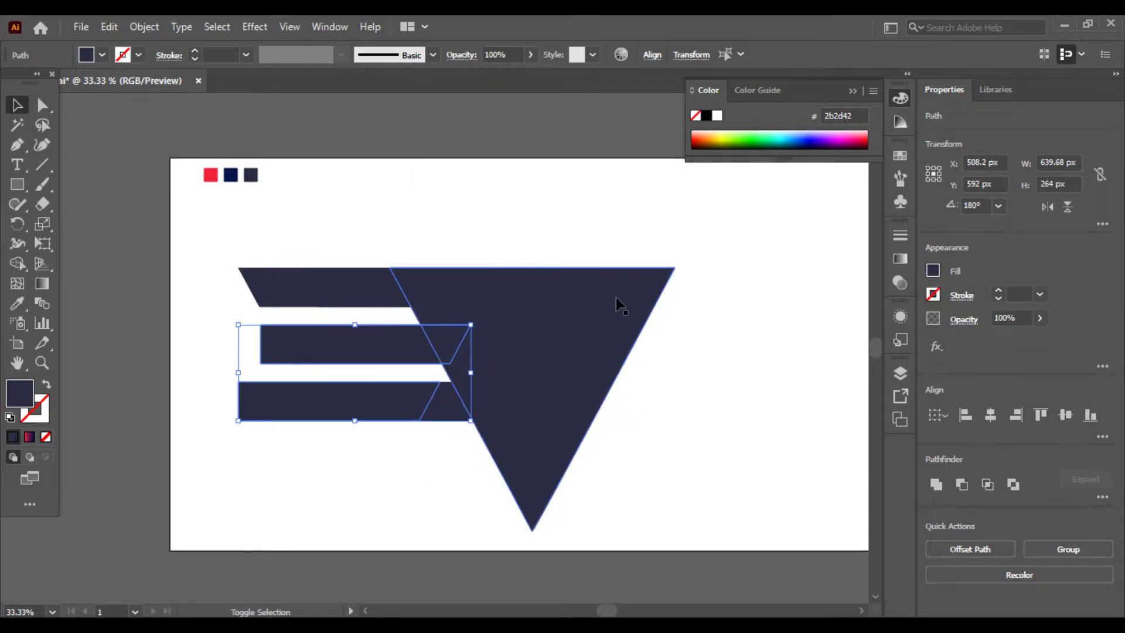
left_click(392, 297)
left_click(375, 347, "shift")
left_click(387, 414, "shift")
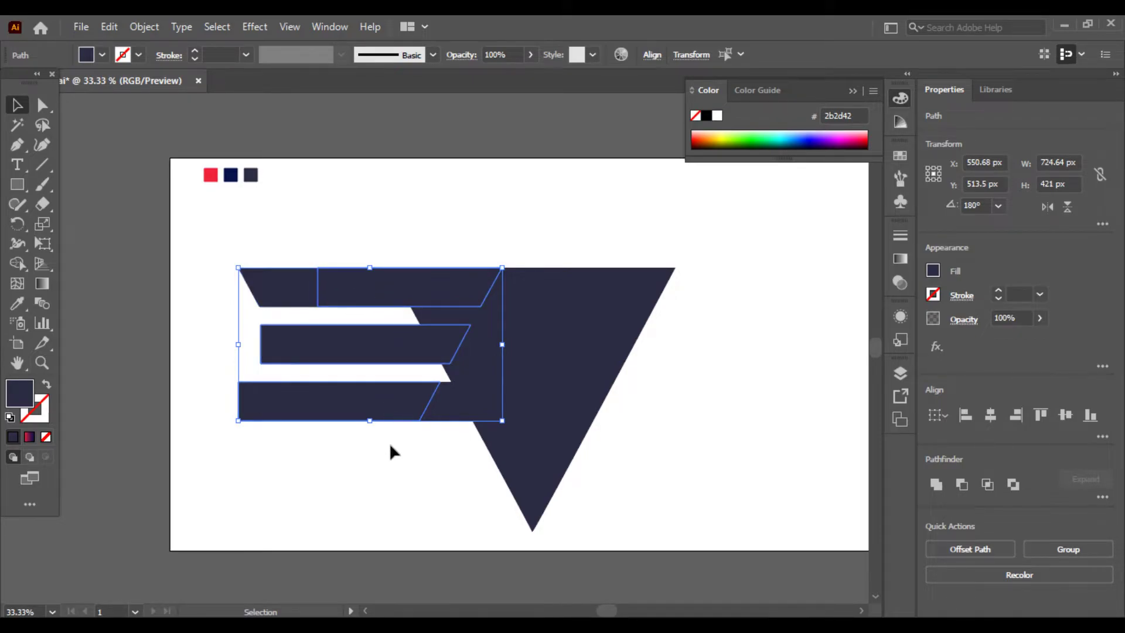
left_click(420, 456)
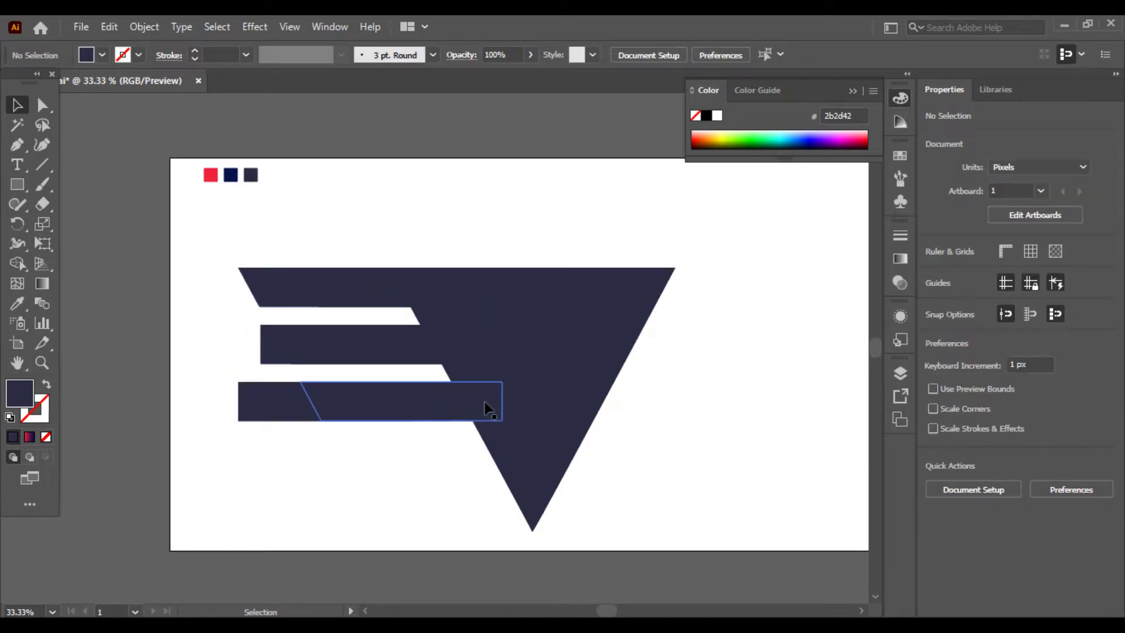
left_click(352, 402)
left_click(379, 346, "shift")
left_click(421, 300, "shift")
left_click_drag(387, 296, 711, 313)
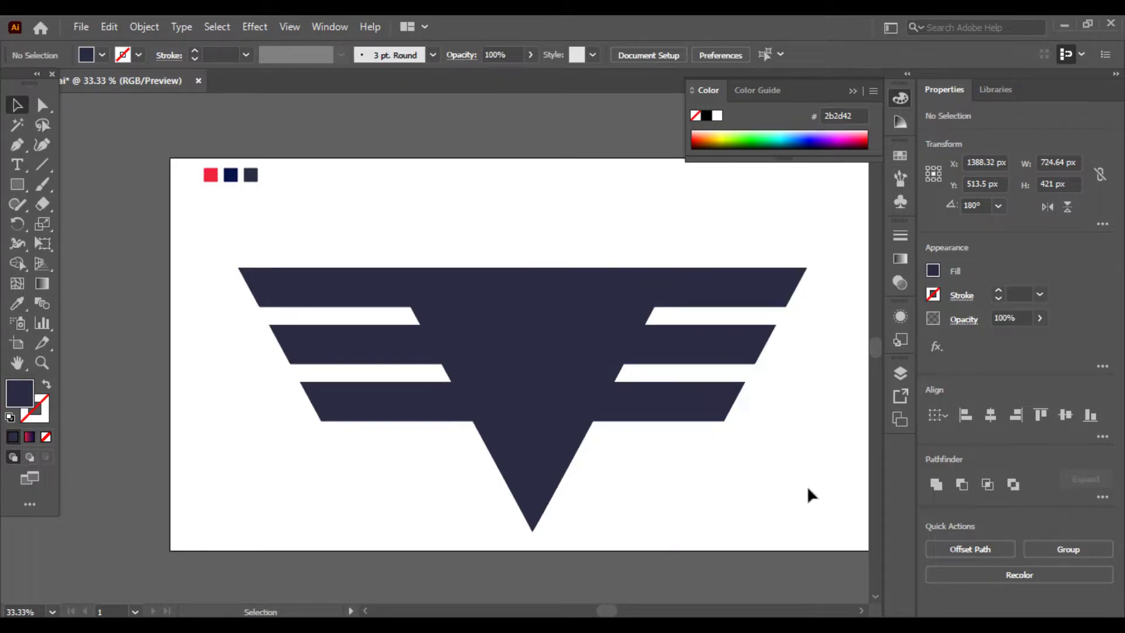
Step: Shift the three right-wing bars slightly outward so both wings extend evenly from the triangle
left_click(807, 486)
key("ctrl+a")
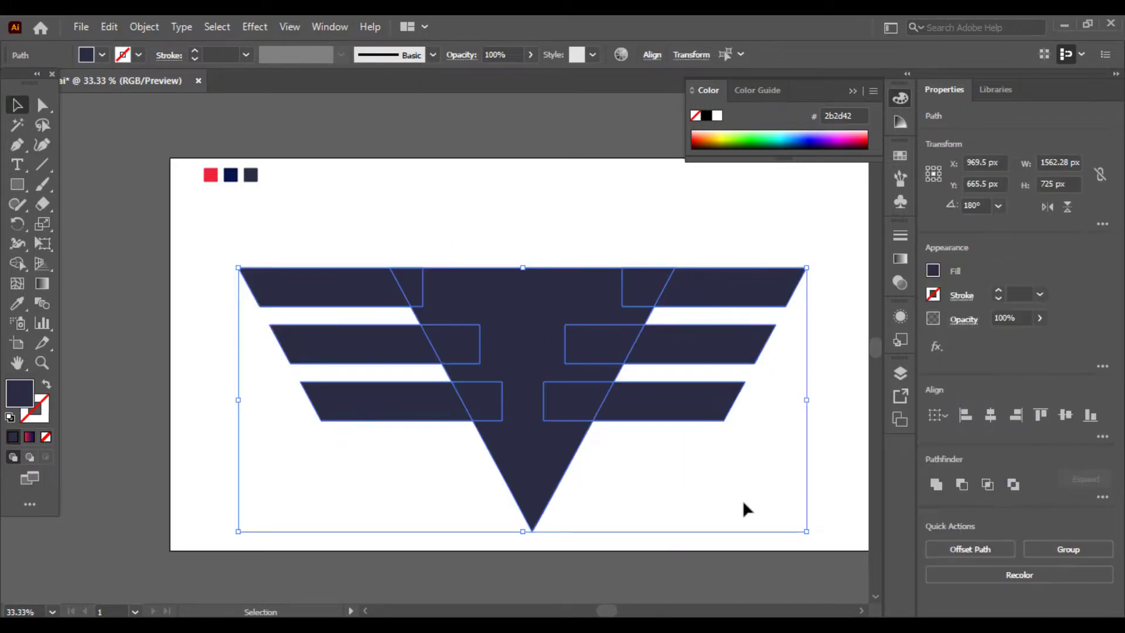
left_click(829, 361)
left_click(723, 406)
left_click_drag(686, 302, 709, 305)
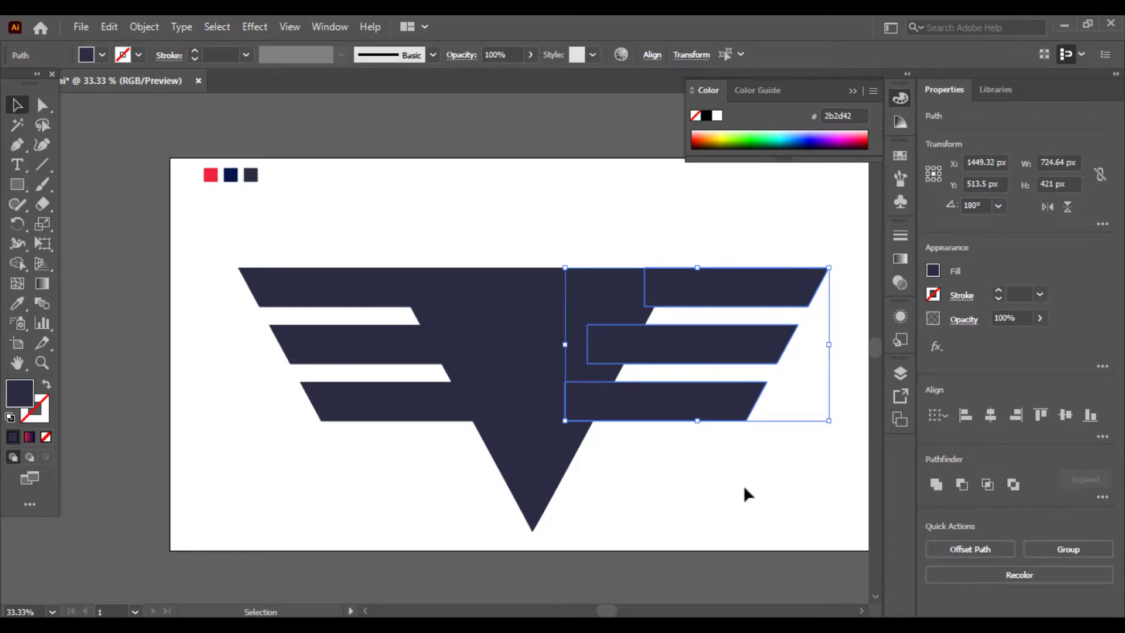
left_click(729, 316)
left_click(733, 296)
left_click(737, 357, "shift")
left_click(719, 408, "shift")
left_click_drag(720, 314, 715, 315)
left_click_drag(739, 483, 301, 346)
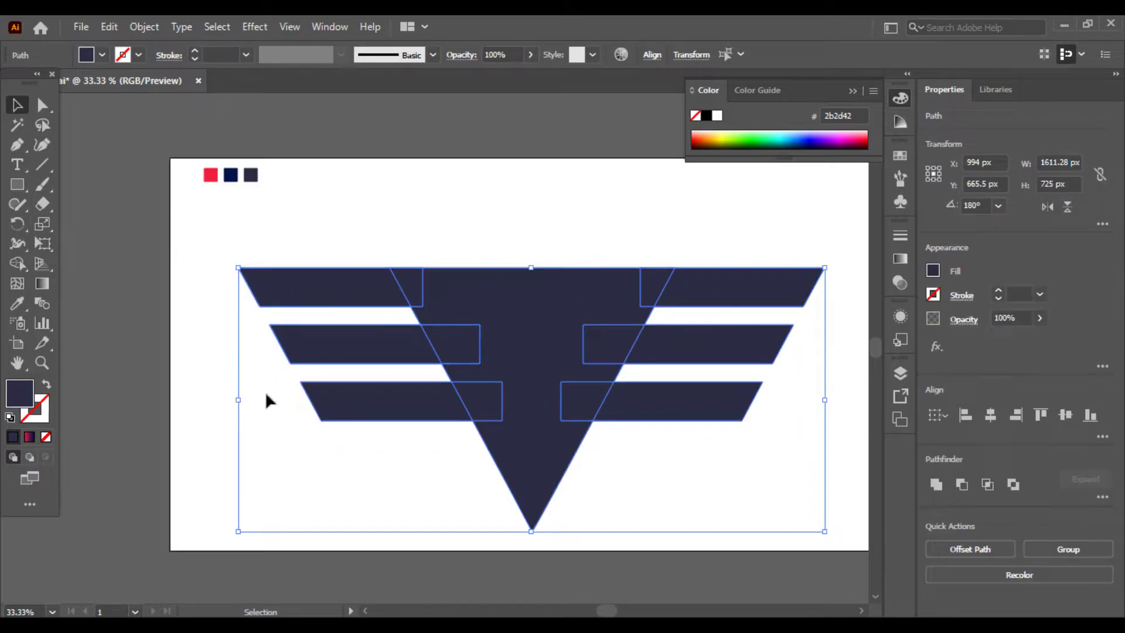
left_click(197, 404)
Step: Draw a vertical centre line about 725 px tall from the triangle's bottom tip to its top edge
left_click_drag(516, 453, 402, 442)
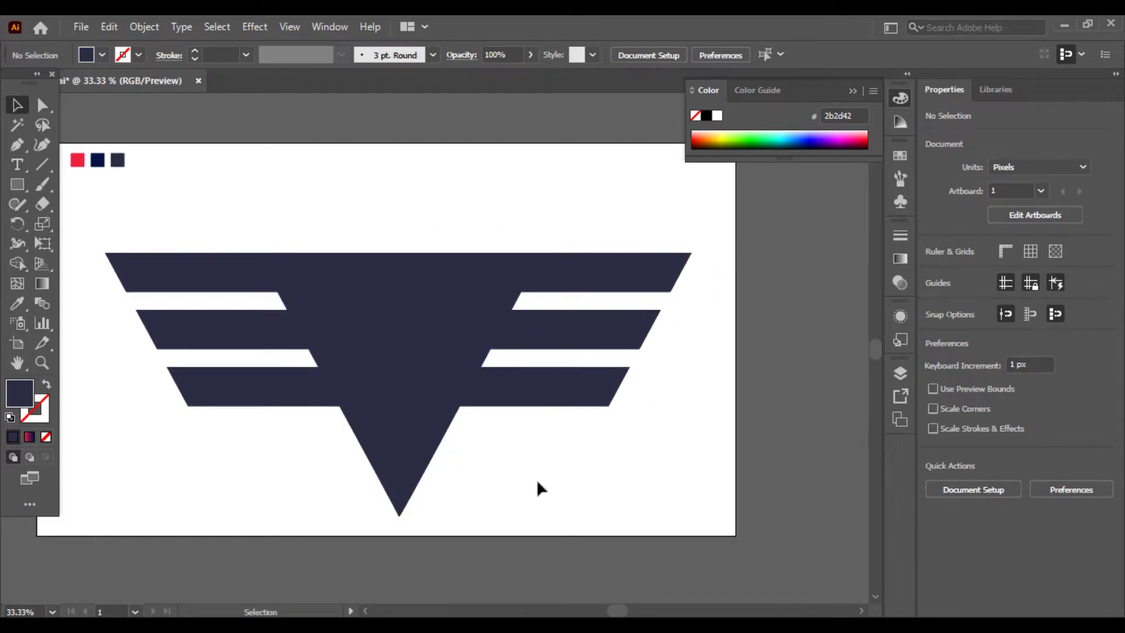
left_click(402, 457)
left_click(181, 447)
left_click(40, 162)
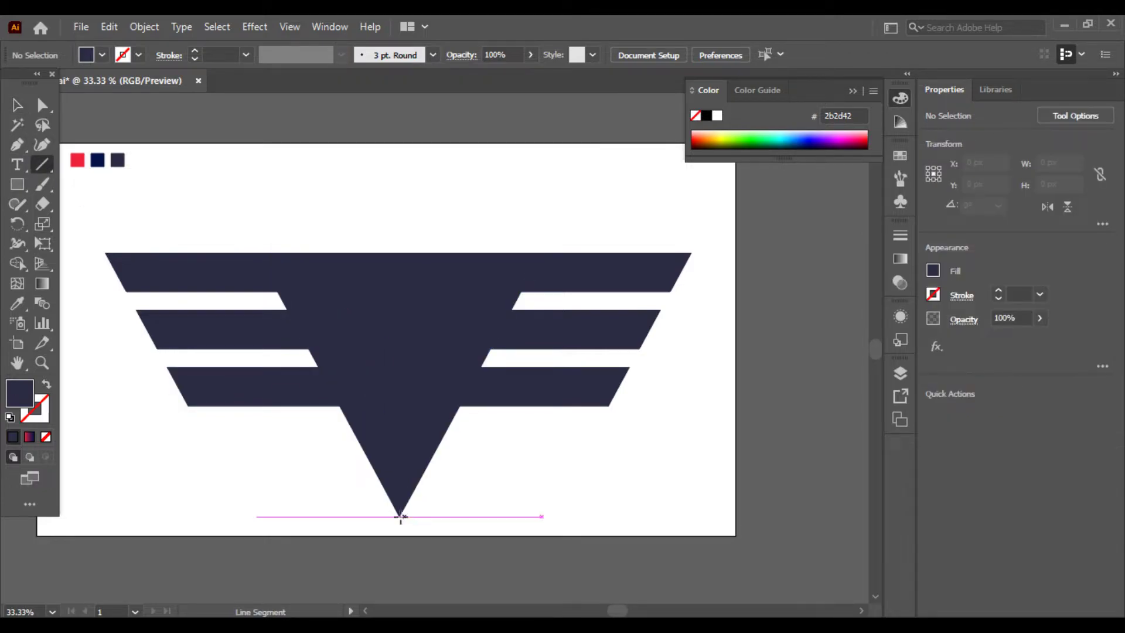
left_click_drag(399, 516, 399, 252)
Step: Copy the triangle and paste the duplicate in front of the original
key("v")
left_click(327, 249)
left_click(382, 303)
left_click(109, 27)
left_click(136, 106)
left_click(110, 26)
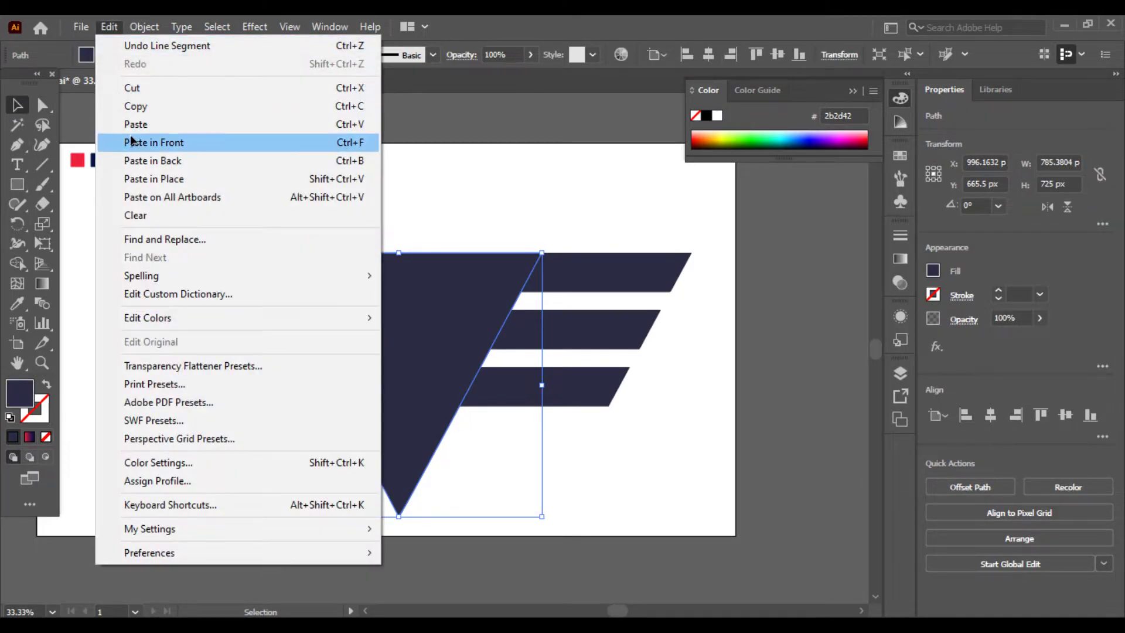
left_click(130, 142)
Step: Move the pasted triangle up to about Y 409 px, centred horizontally over the original triangle
left_click_drag(425, 309, 406, 264)
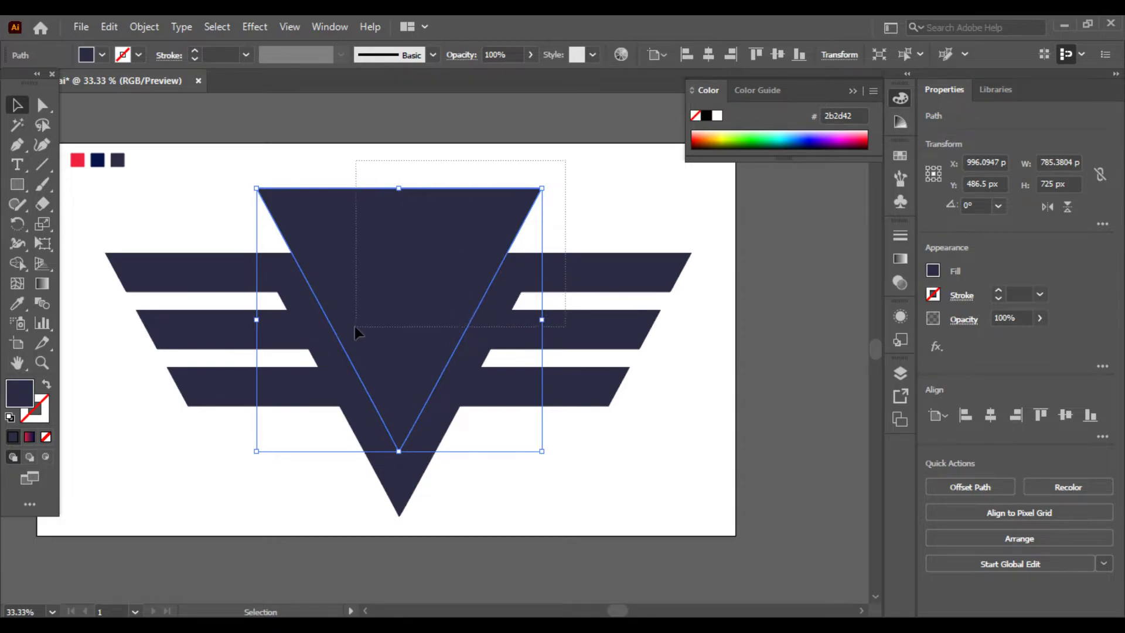
left_click(607, 208)
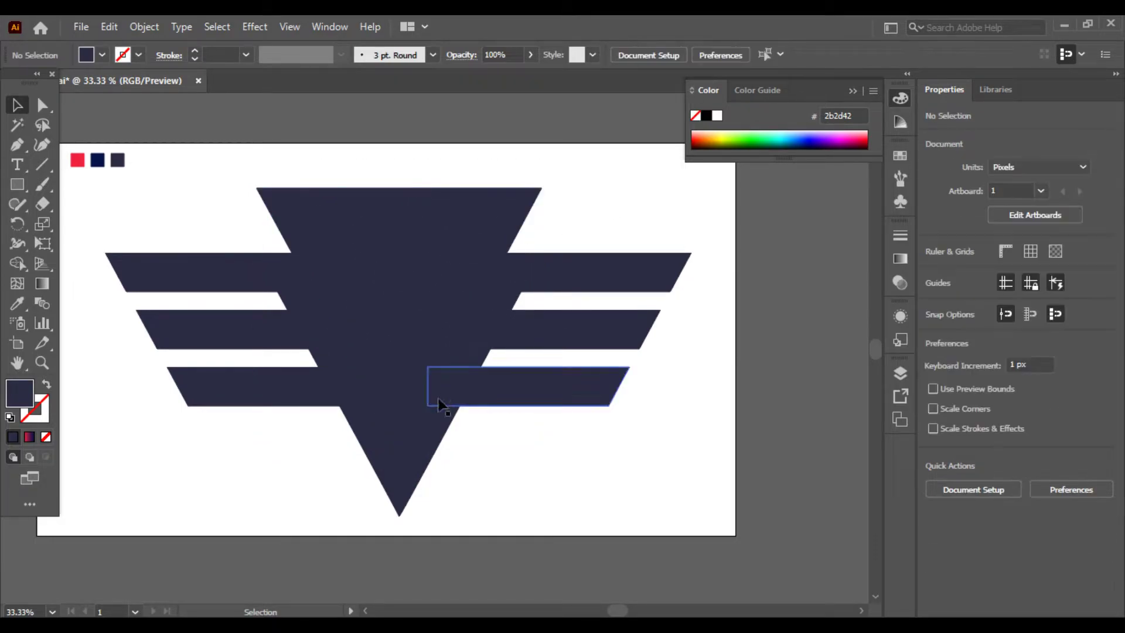
left_click(399, 472)
left_click(419, 385)
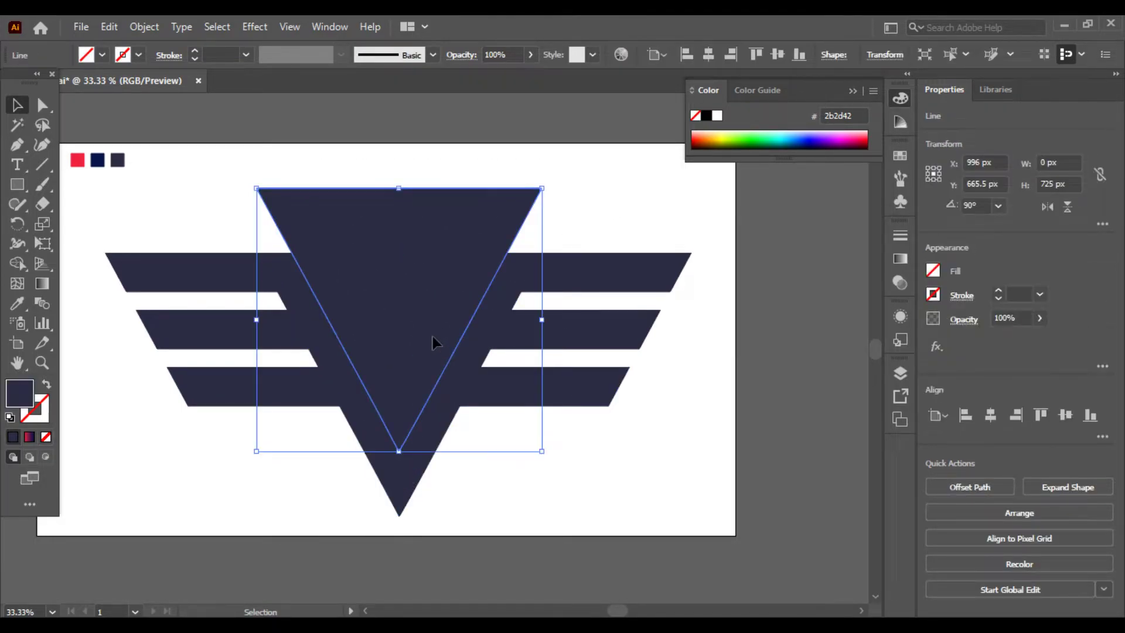
left_click(576, 533)
left_click(439, 372)
left_click_drag(440, 372, 428, 332)
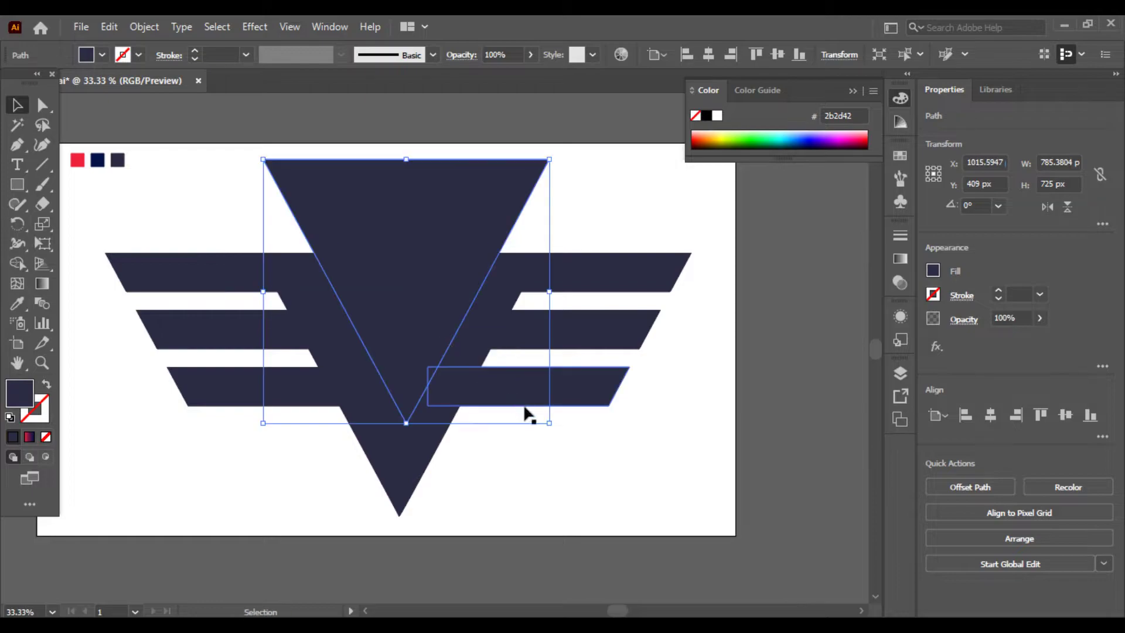
mouse_move(427, 371)
left_mouse_down()
mouse_move(410, 359)
mouse_move(420, 372)
left_mouse_up()
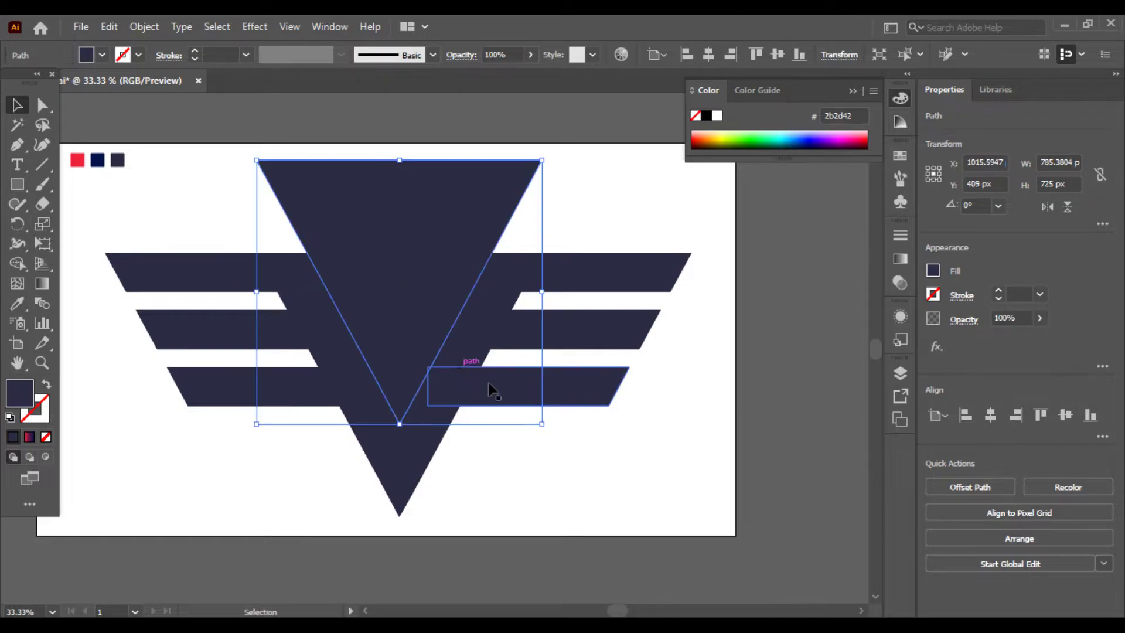
left_click(600, 495)
key("ctrl+a")
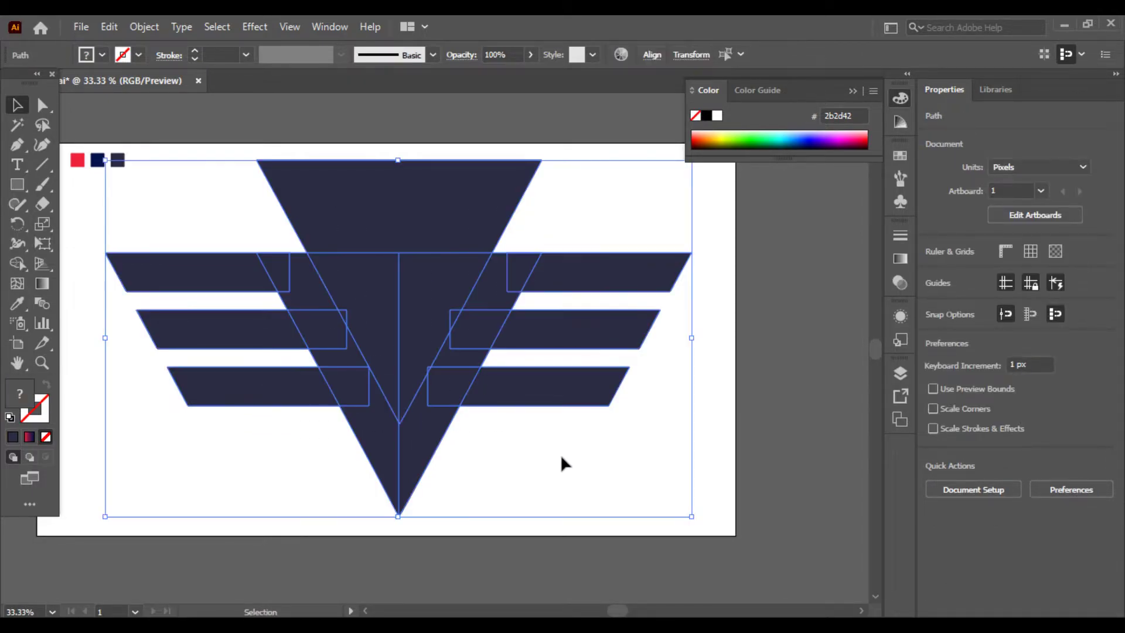
left_click(718, 405)
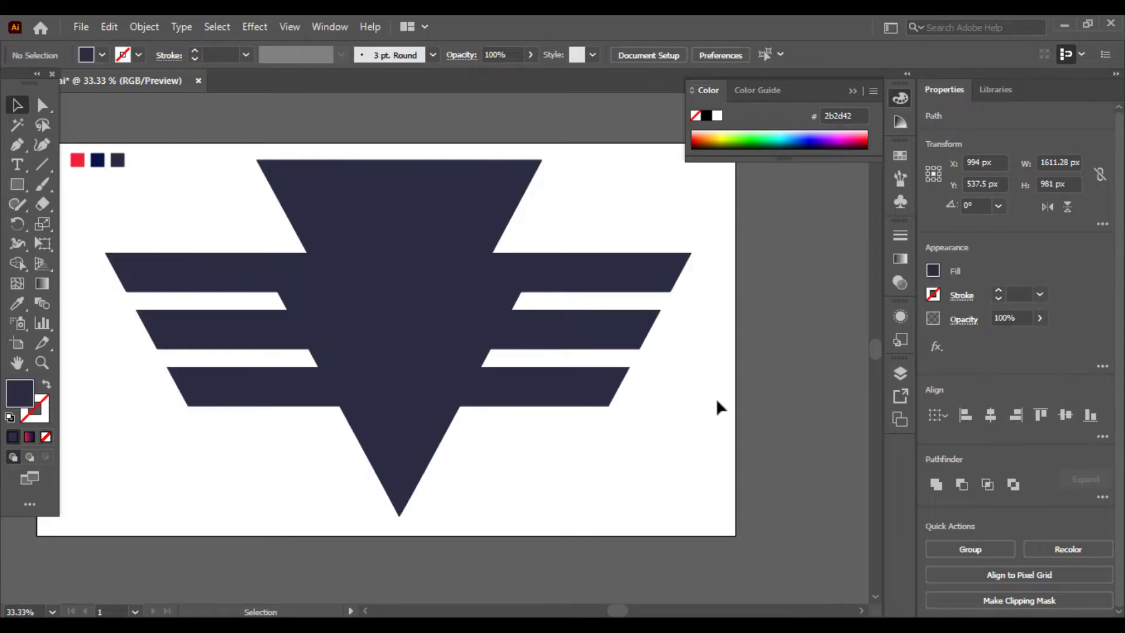
left_click(411, 342)
left_click(496, 488)
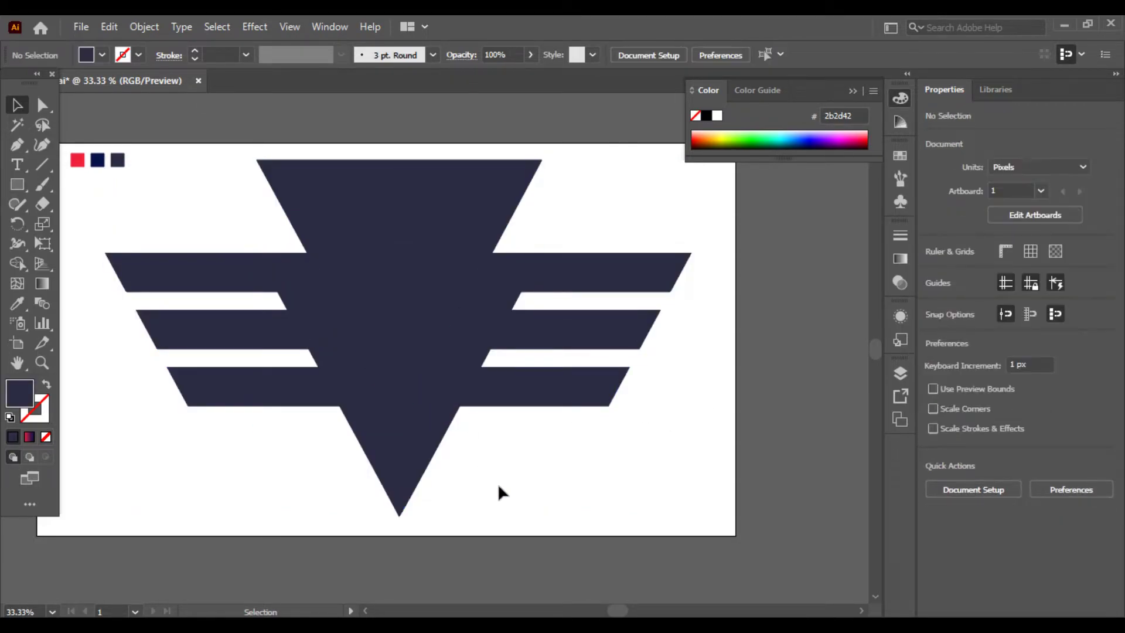
Step: Fill the upper triangle copy with white (ffffff)
left_click(440, 309)
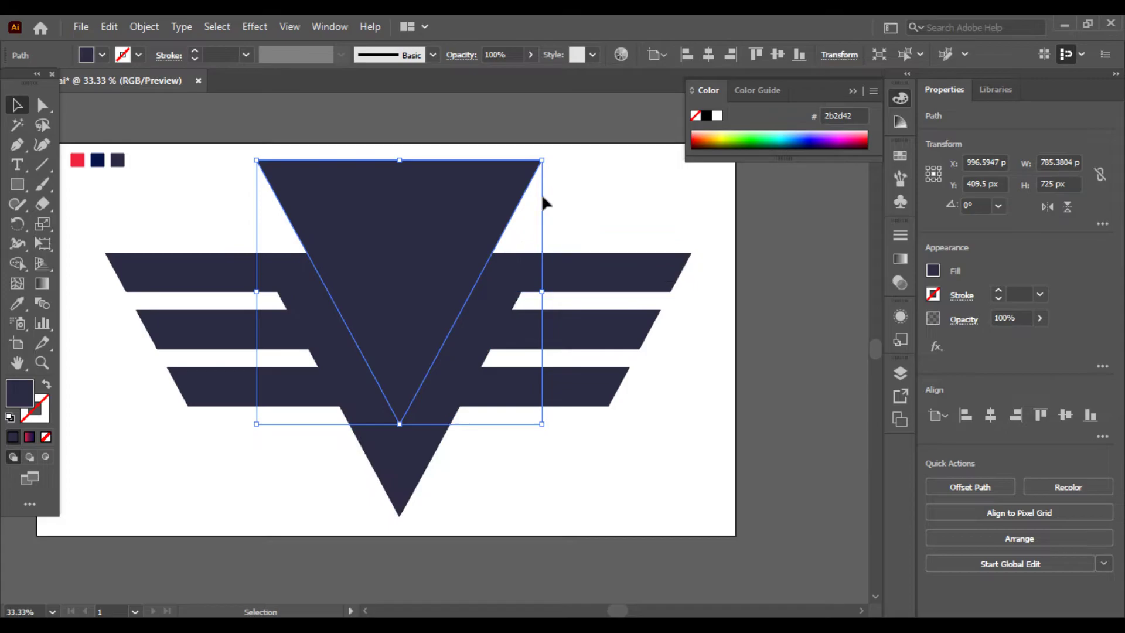
double_click(20, 393)
left_click(399, 227)
left_click(795, 229)
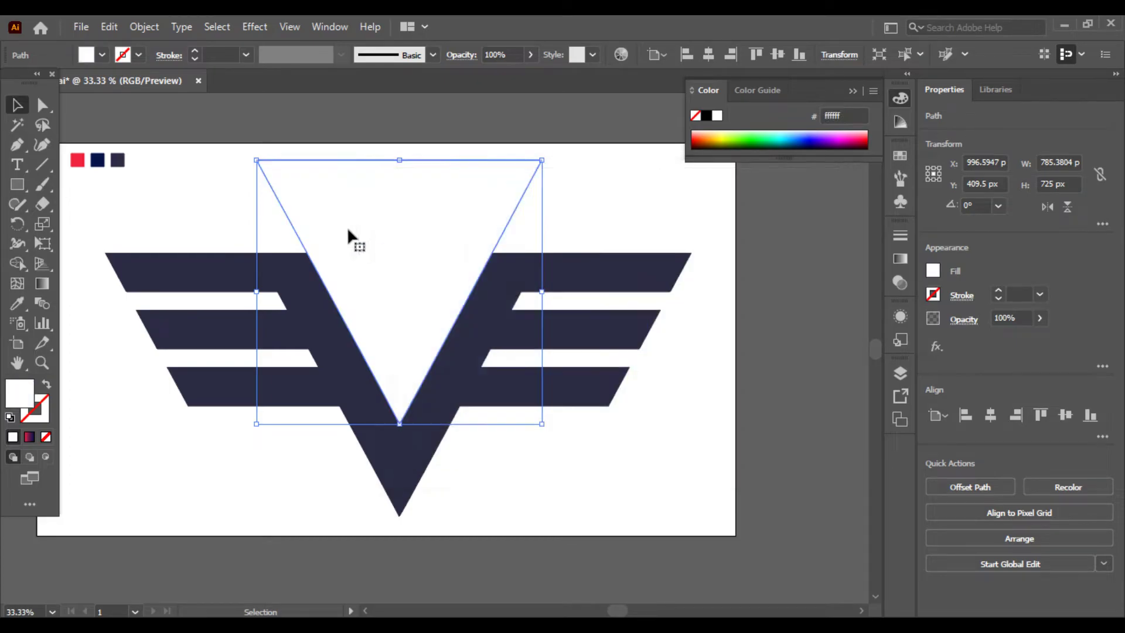
Step: Lower the white triangle and scale it down proportionally to about 663 by 612 px, centred over the dark triangle
left_click(187, 198)
left_click(408, 278)
mouse_move(414, 287)
left_mouse_down()
mouse_move(412, 273)
mouse_move(413, 307)
left_mouse_up()
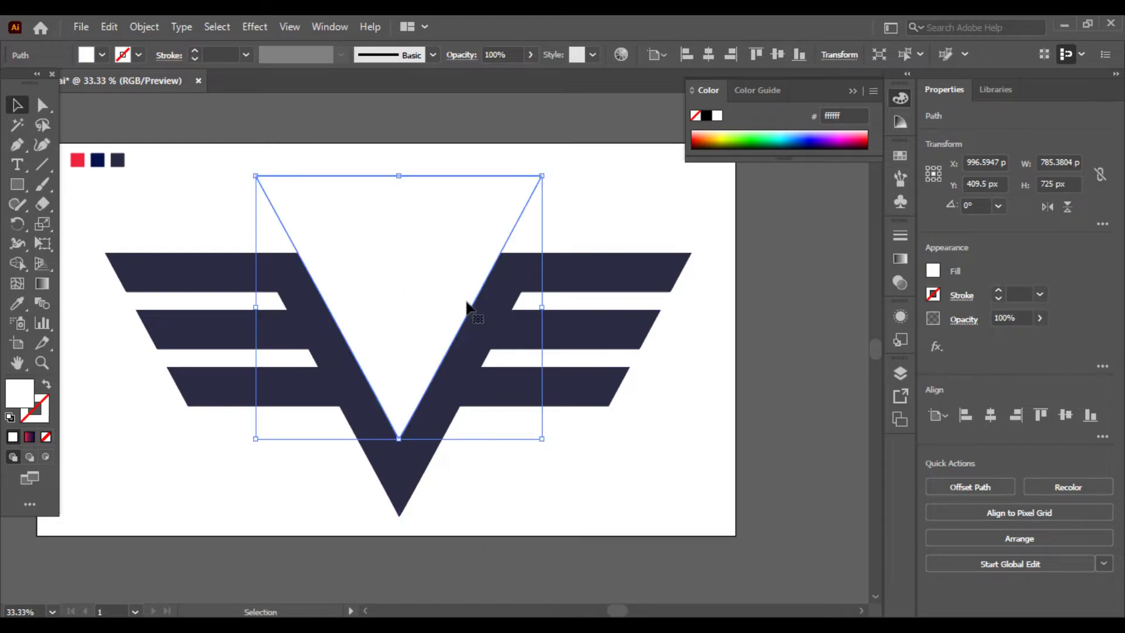
left_click_drag(542, 179, 521, 197)
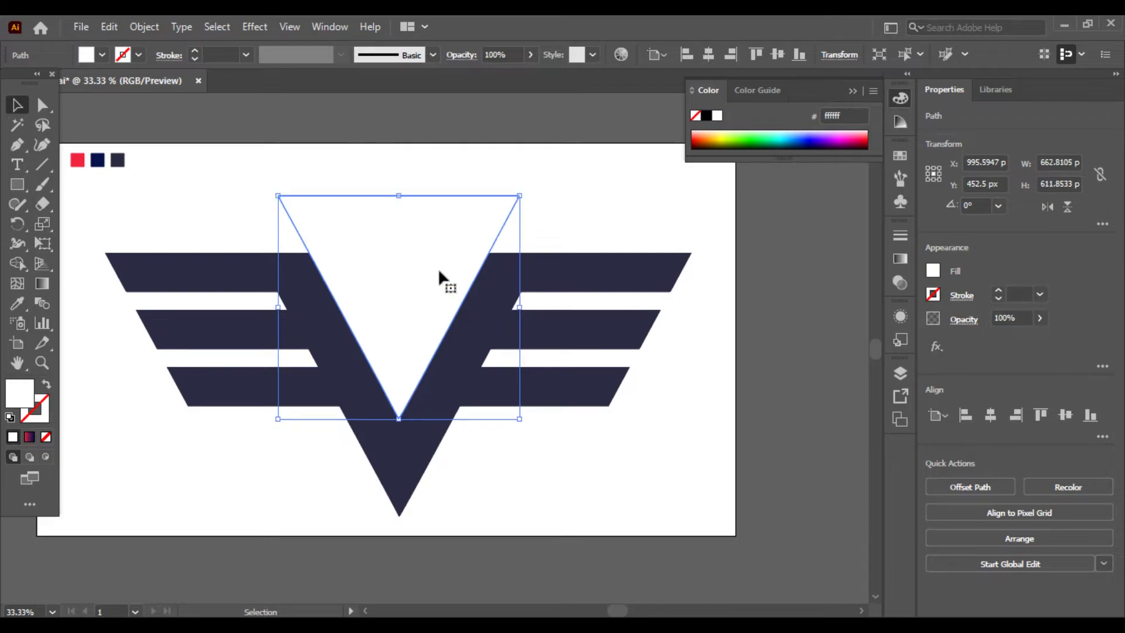
left_click_drag(429, 286, 429, 294)
left_click_drag(429, 294, 428, 294)
left_click(329, 169)
left_click_drag(415, 243, 427, 225)
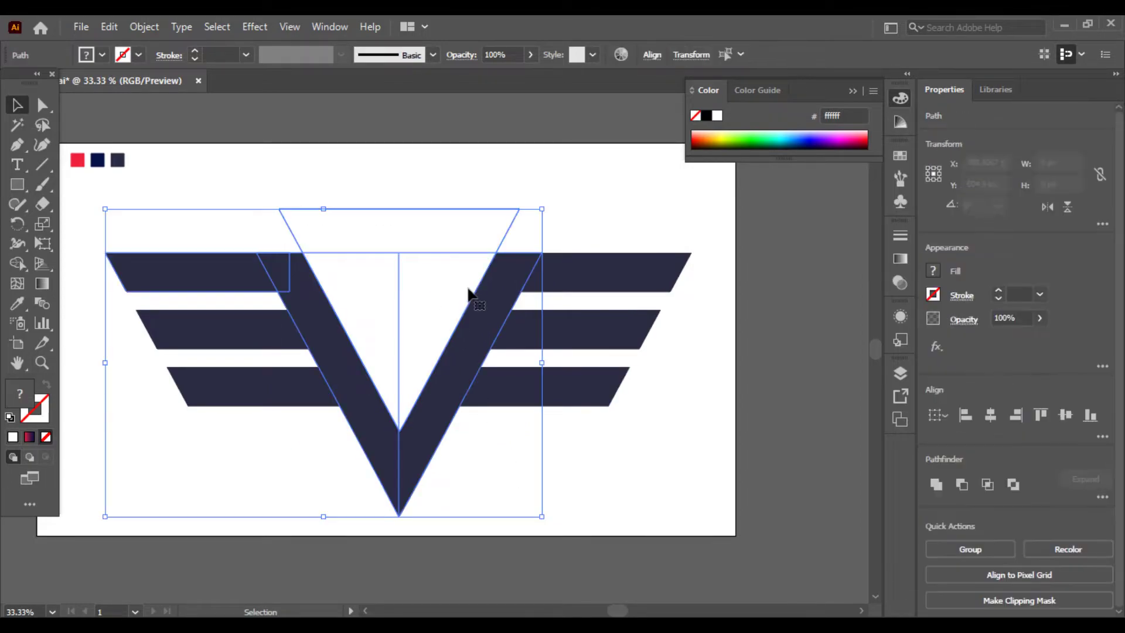
left_click(591, 166)
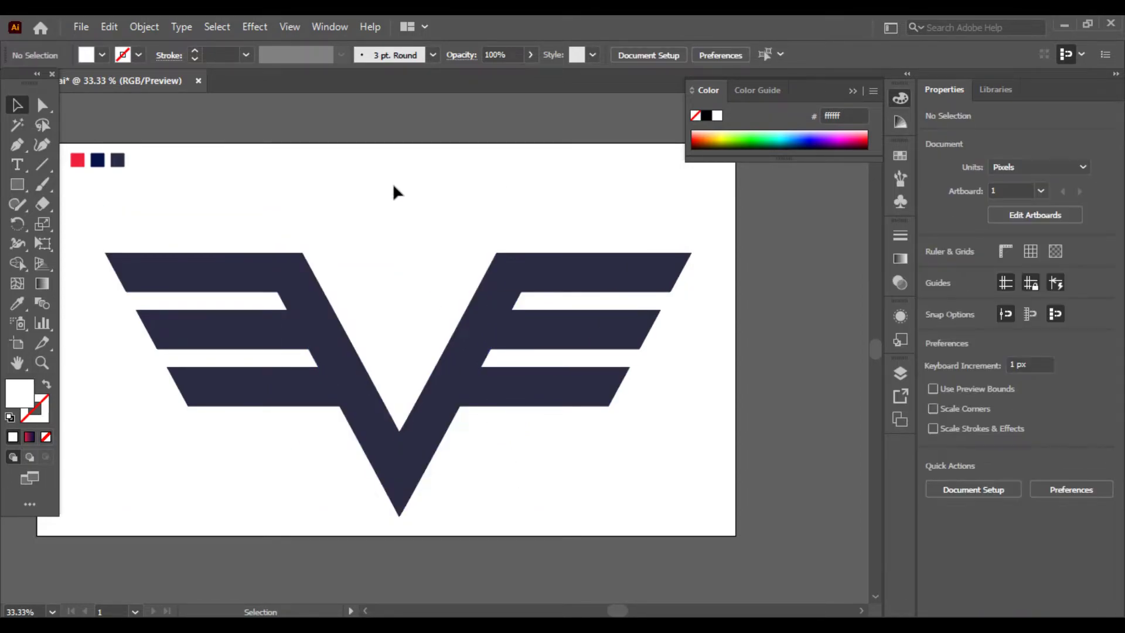
left_click_drag(390, 370, 380, 443)
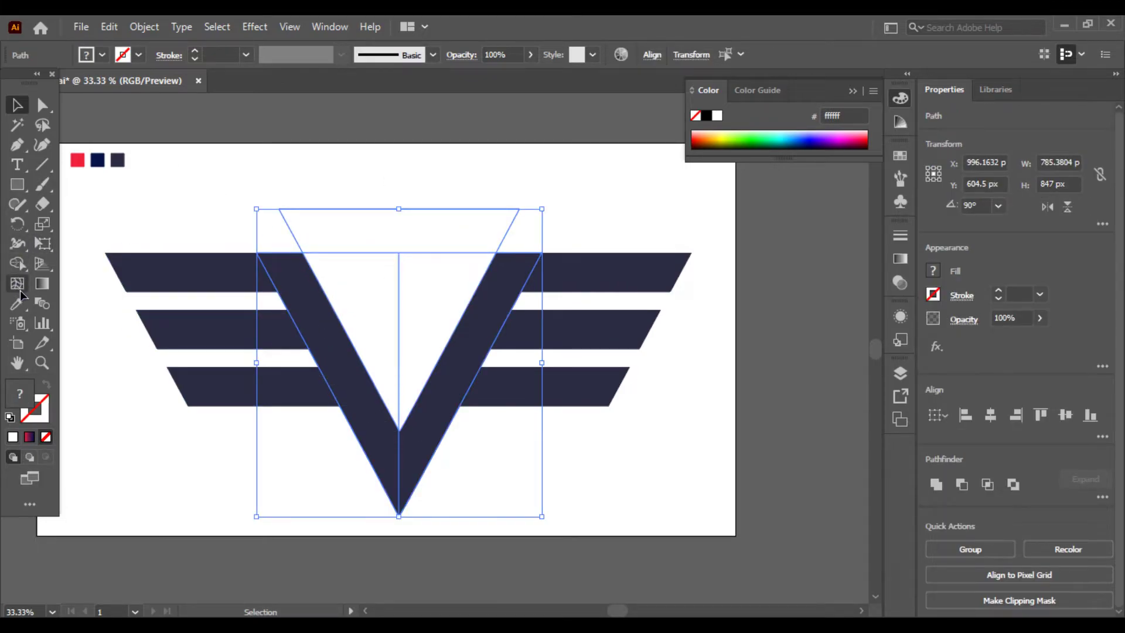
left_click(17, 264)
mouse_move(374, 338)
left_mouse_down()
mouse_move(408, 324)
mouse_move(415, 263)
mouse_move(404, 186)
mouse_move(417, 258)
left_mouse_up()
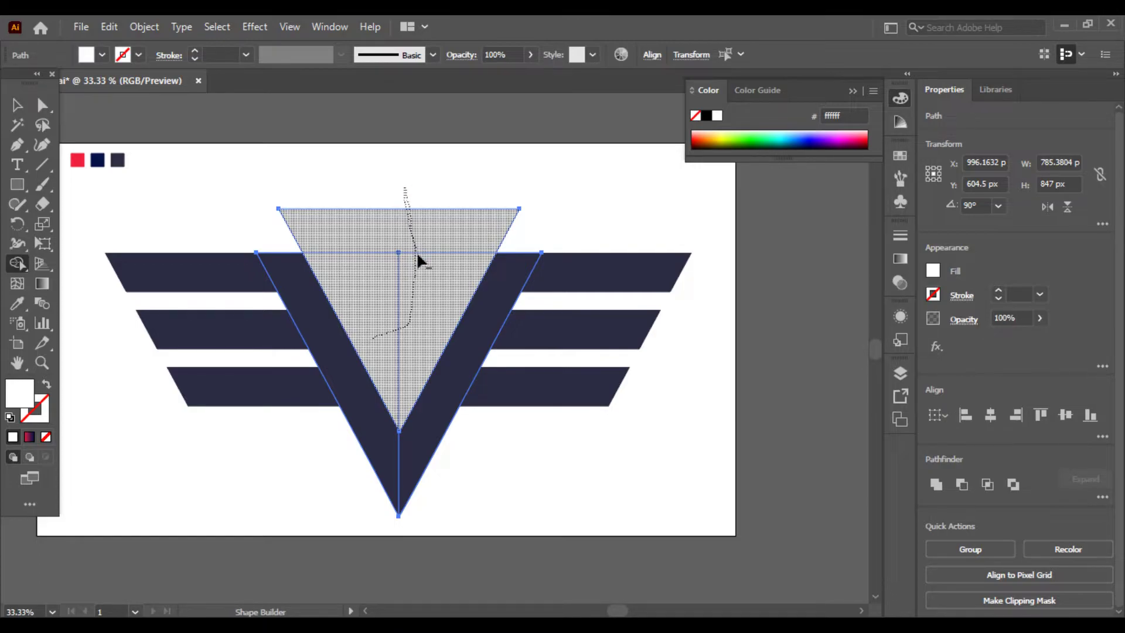
left_click_drag(205, 189, 269, 190)
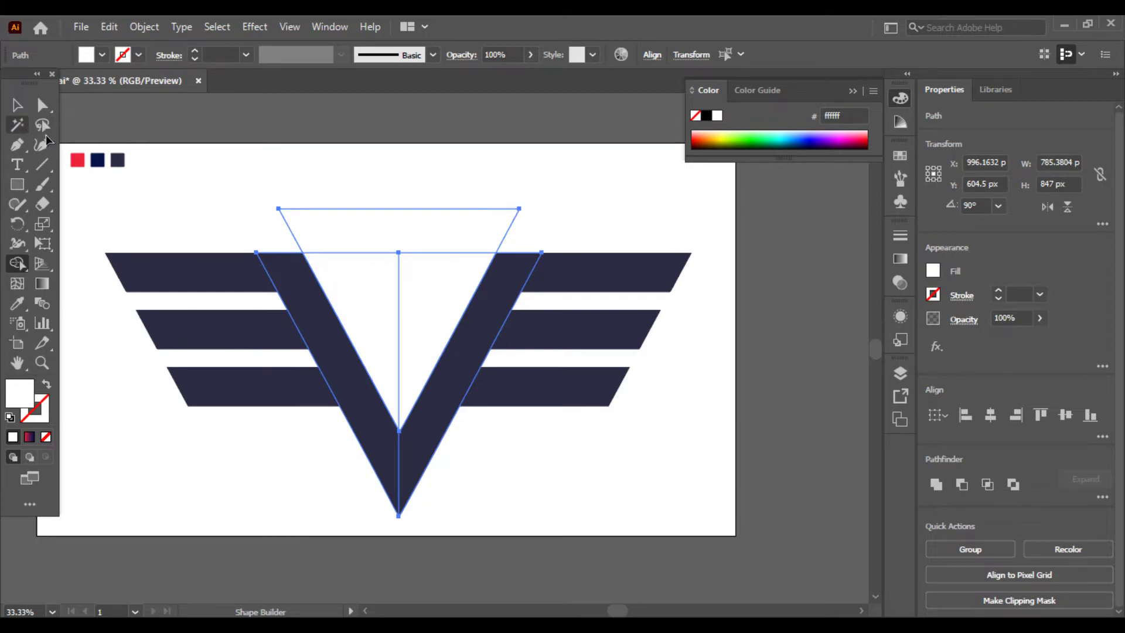
left_click(15, 104)
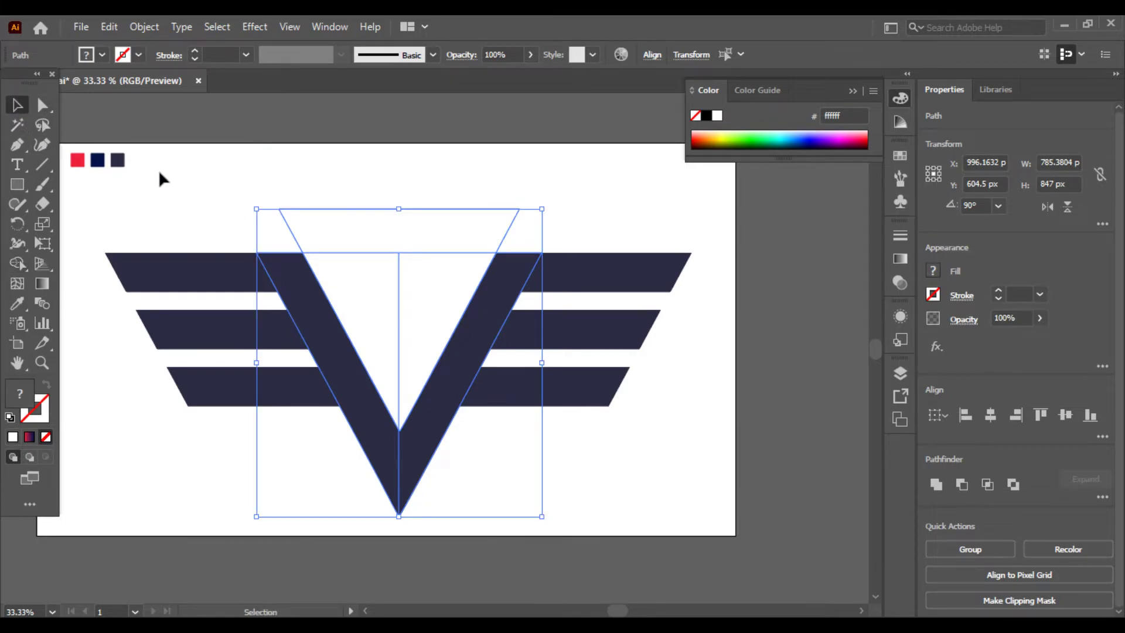
left_click(158, 170)
Step: Duplicate the large dark triangle and place the copy over the artboard's right edge, clear of the V shape
left_click(334, 319)
left_click(431, 472)
left_click(431, 472)
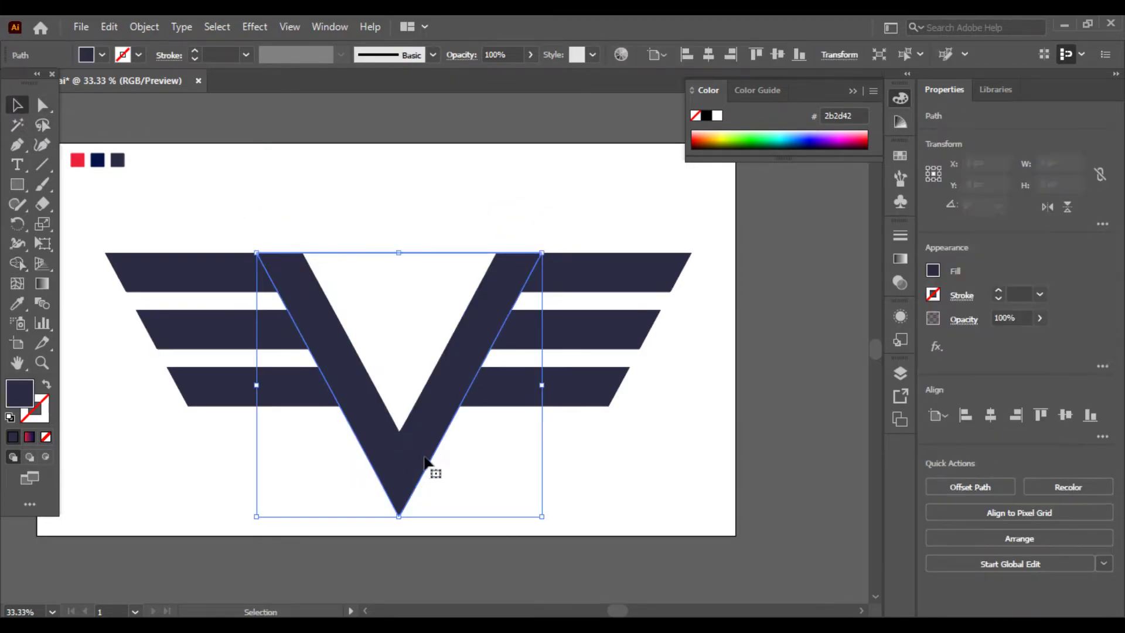
left_click(109, 26)
left_click(135, 106)
left_click(109, 26)
left_click(141, 124)
left_click_drag(455, 333, 766, 399)
left_click(540, 449)
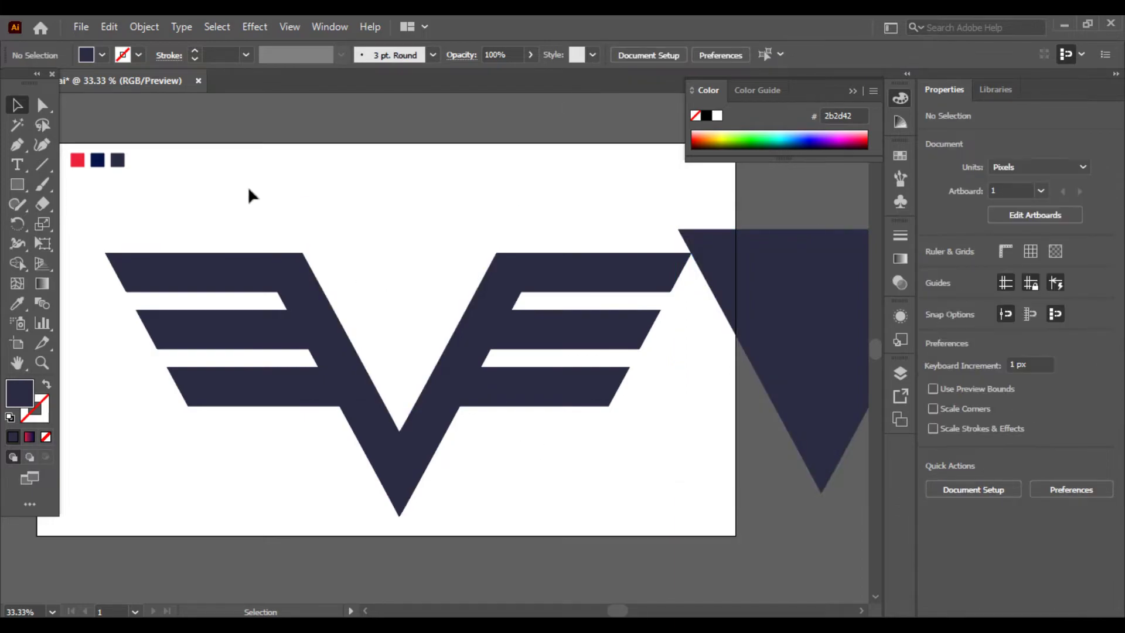
Step: Merge the six wing bars and the dark V-shaped area into one shape with the Shape Builder tool
left_click_drag(488, 321, 489, 323)
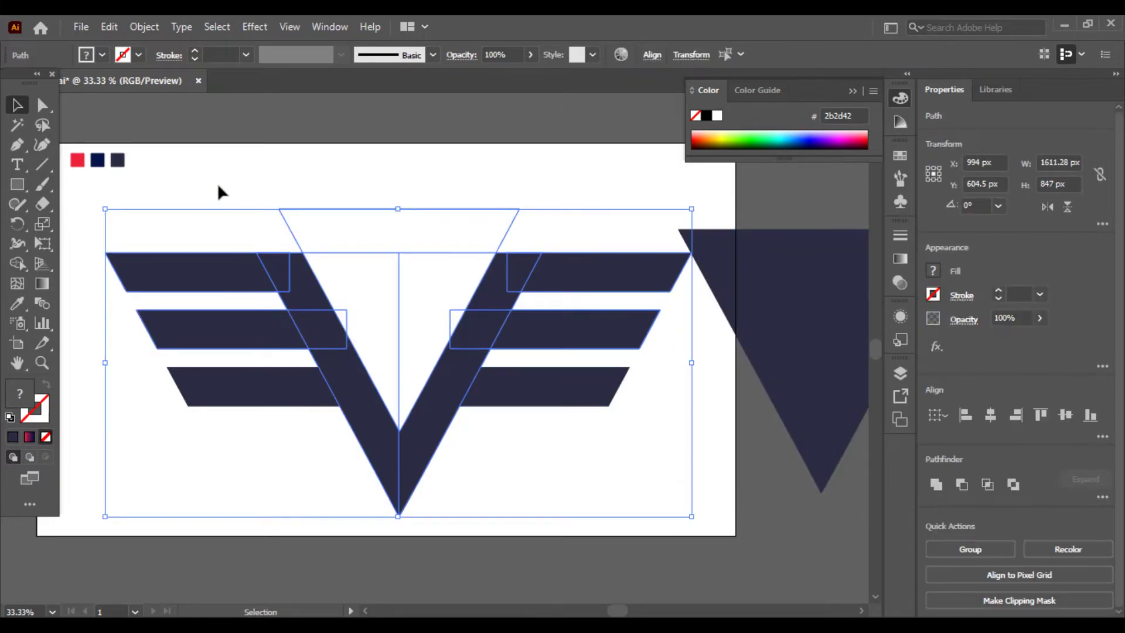
left_click(294, 196)
left_click_drag(257, 174, 548, 469)
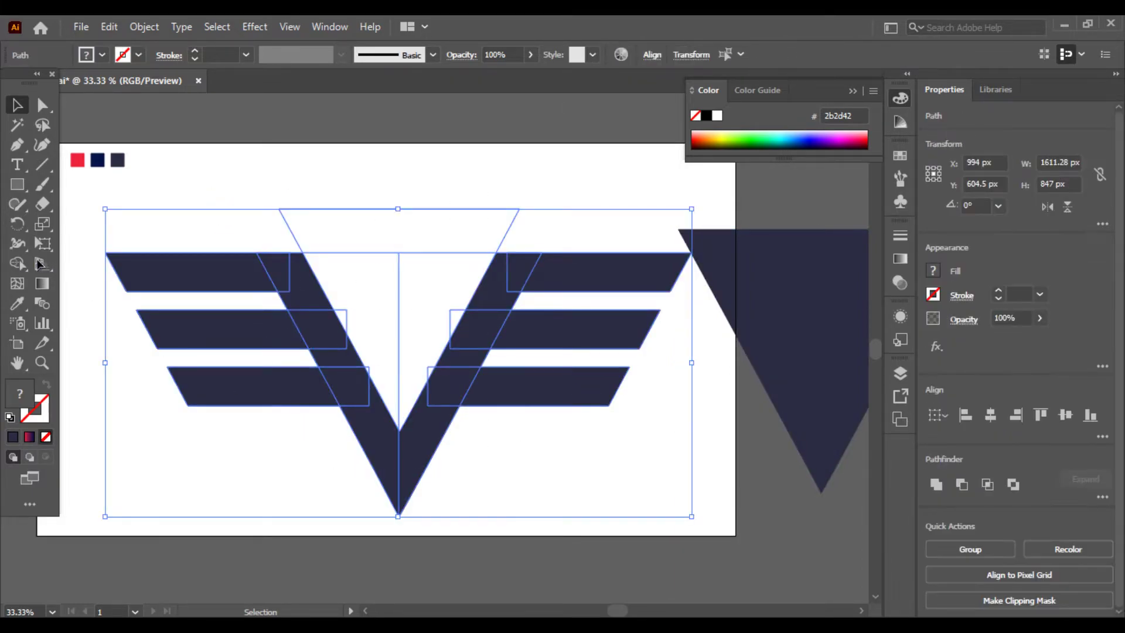
left_click(22, 267)
mouse_move(204, 272)
left_mouse_down()
mouse_move(291, 275)
mouse_move(341, 382)
mouse_move(299, 388)
left_mouse_up()
mouse_move(296, 332)
left_mouse_down()
mouse_move(397, 452)
mouse_move(447, 390)
mouse_move(484, 384)
mouse_move(451, 378)
mouse_move(483, 330)
mouse_move(509, 324)
mouse_move(485, 312)
mouse_move(513, 274)
mouse_move(551, 277)
left_mouse_up()
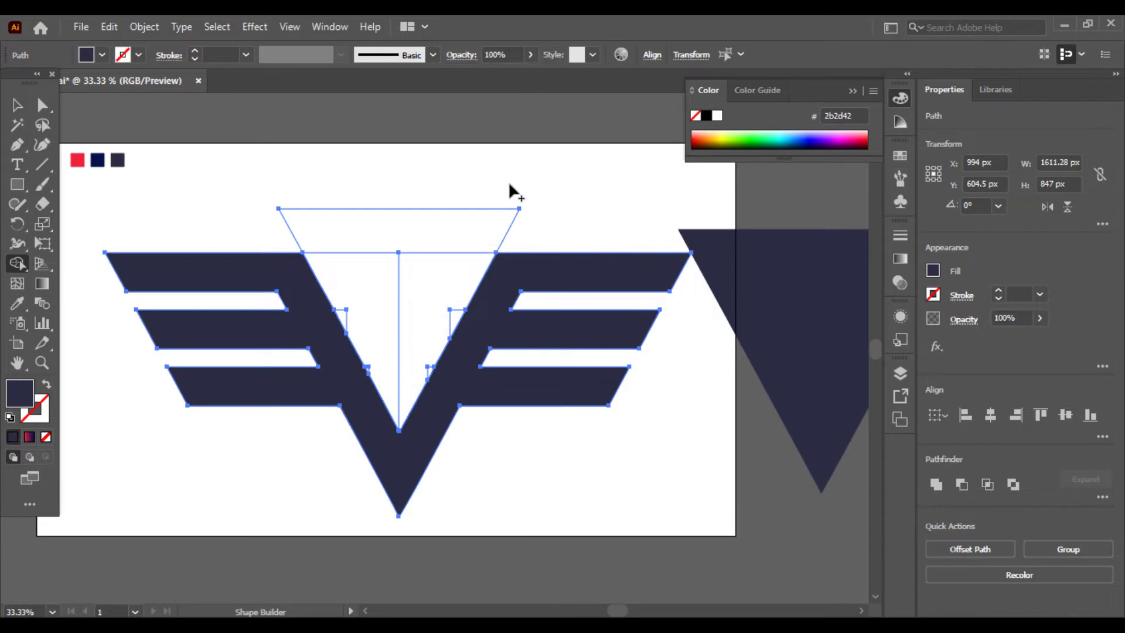
Step: Remove the white triangle and the leftover bar fragments inside the V's opening with the Shape Builder tool
mouse_move(510, 177)
left_mouse_down()
mouse_move(429, 277)
mouse_move(446, 315)
left_mouse_up()
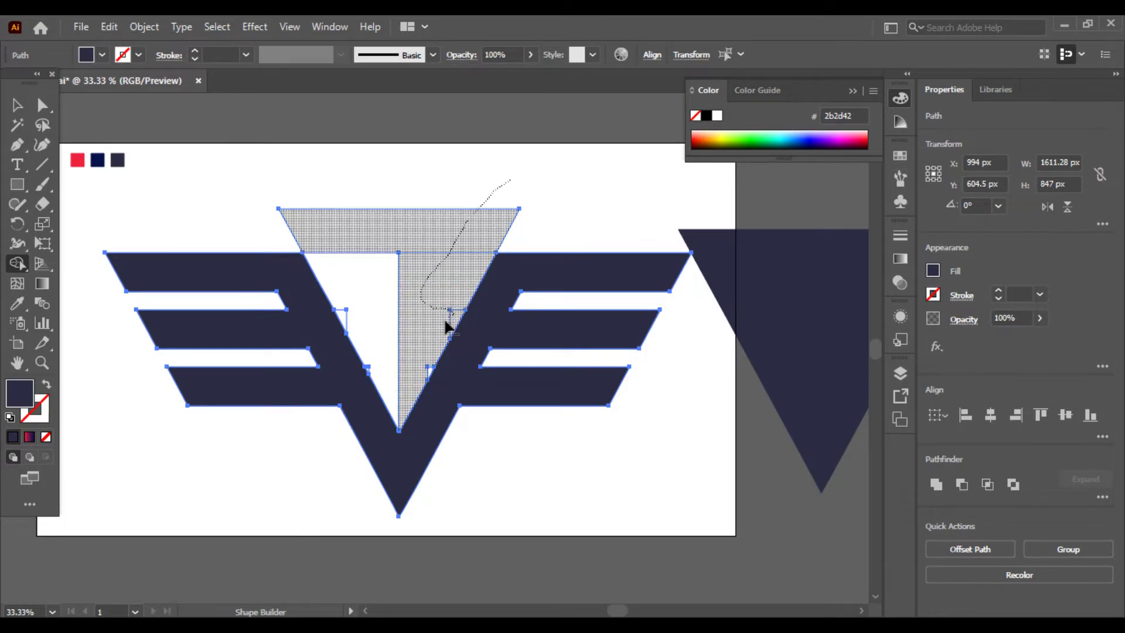
left_click_drag(407, 375, 381, 370)
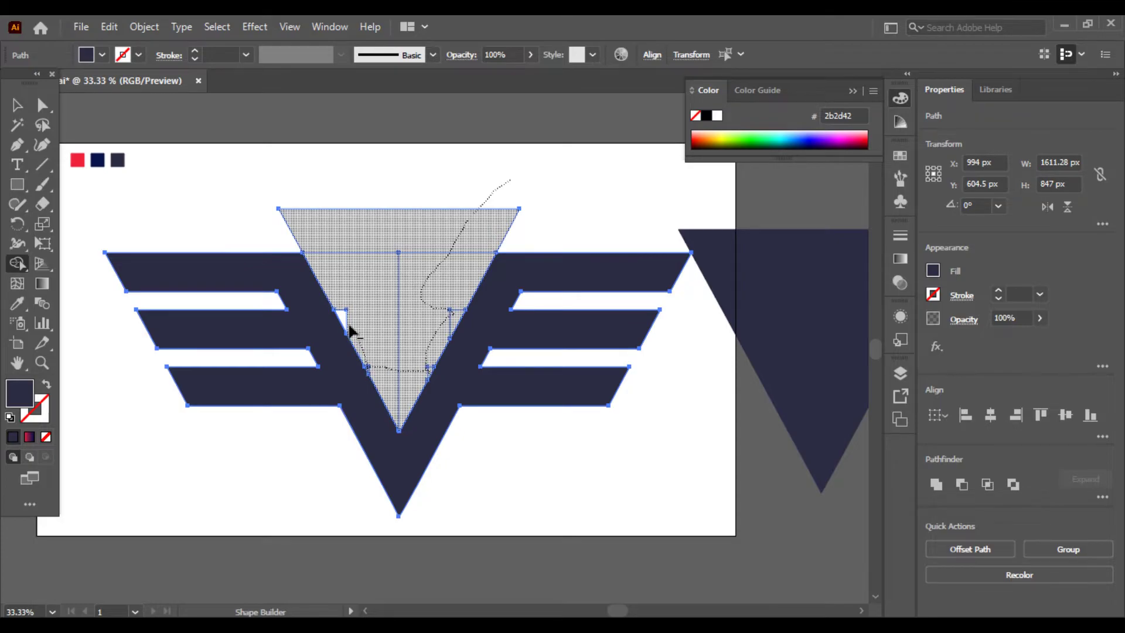
left_click_drag(359, 310, 357, 311)
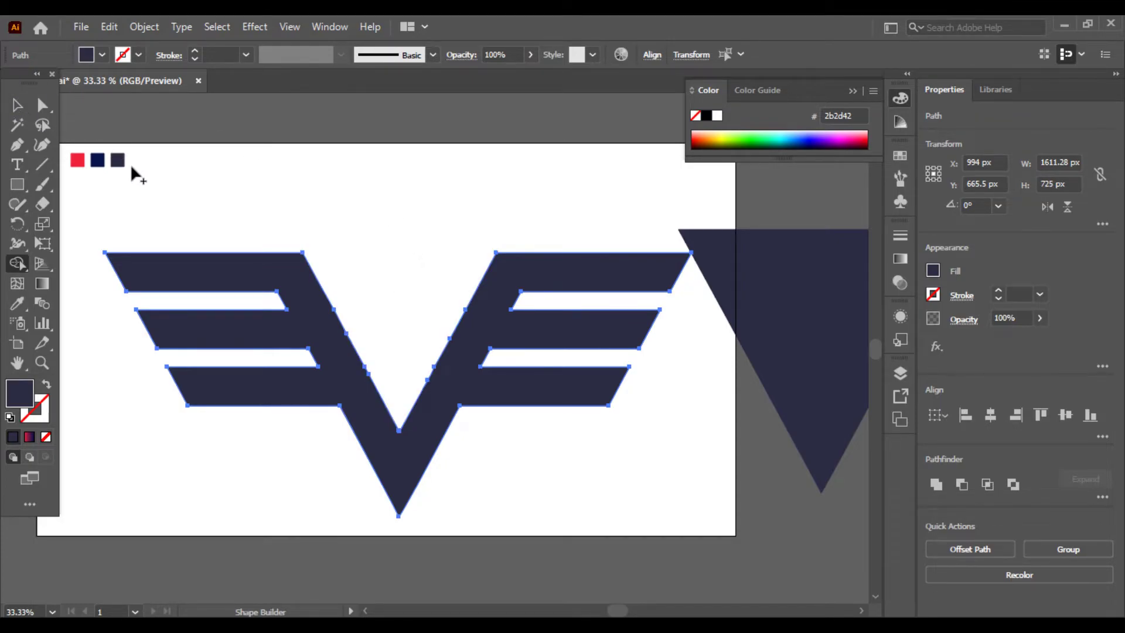
Step: Delete the surplus anchor points along the left inner edge of the merged V
key("ctrl+=")
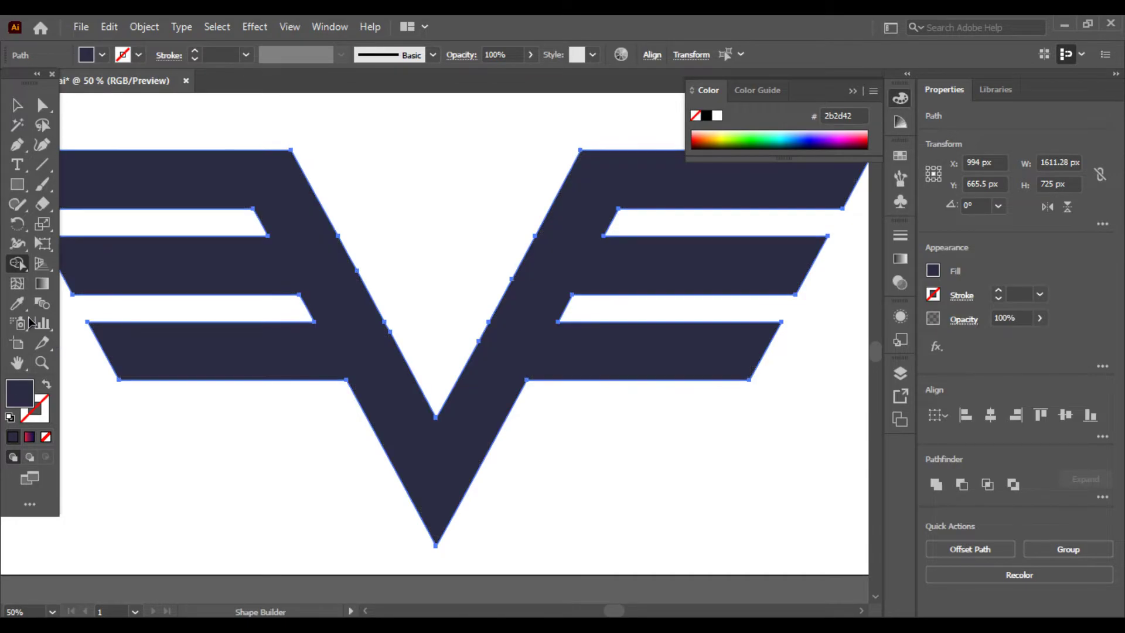
left_click(16, 146)
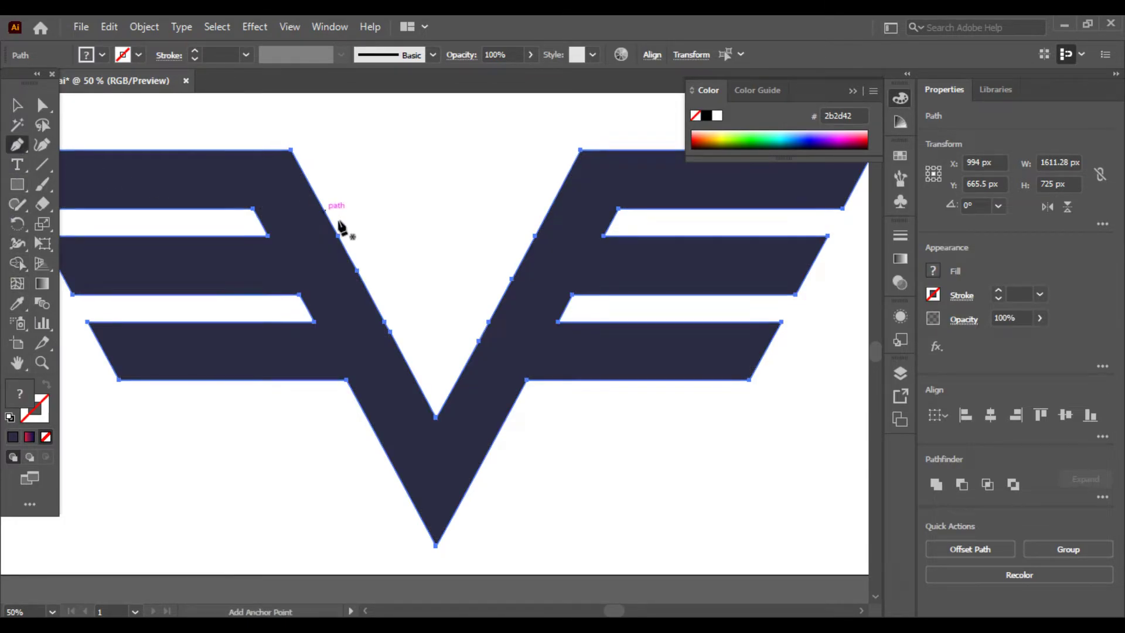
left_click(350, 258)
left_click(351, 261, "ctrl")
left_click(355, 273, "ctrl")
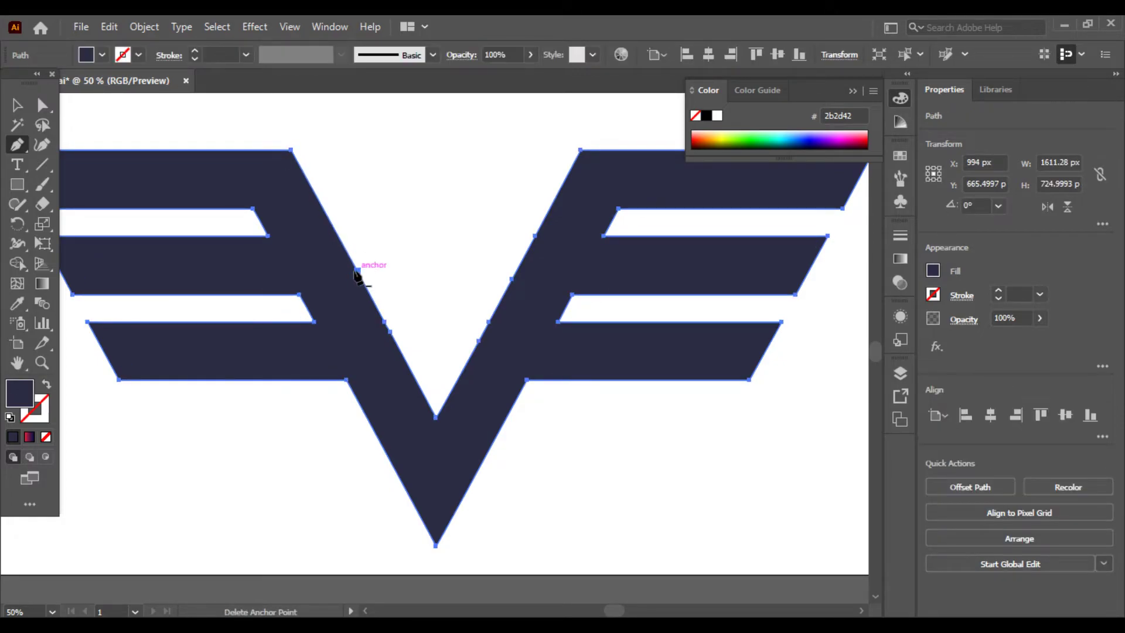
left_click_drag(358, 273, 376, 307)
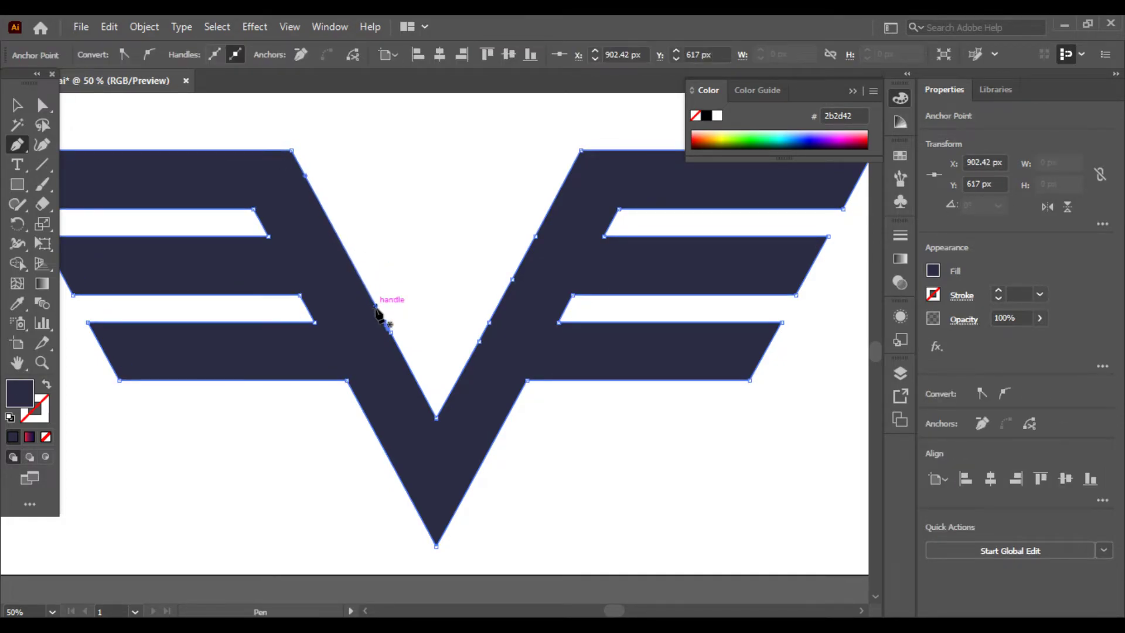
scroll(382, 315, "up", 2)
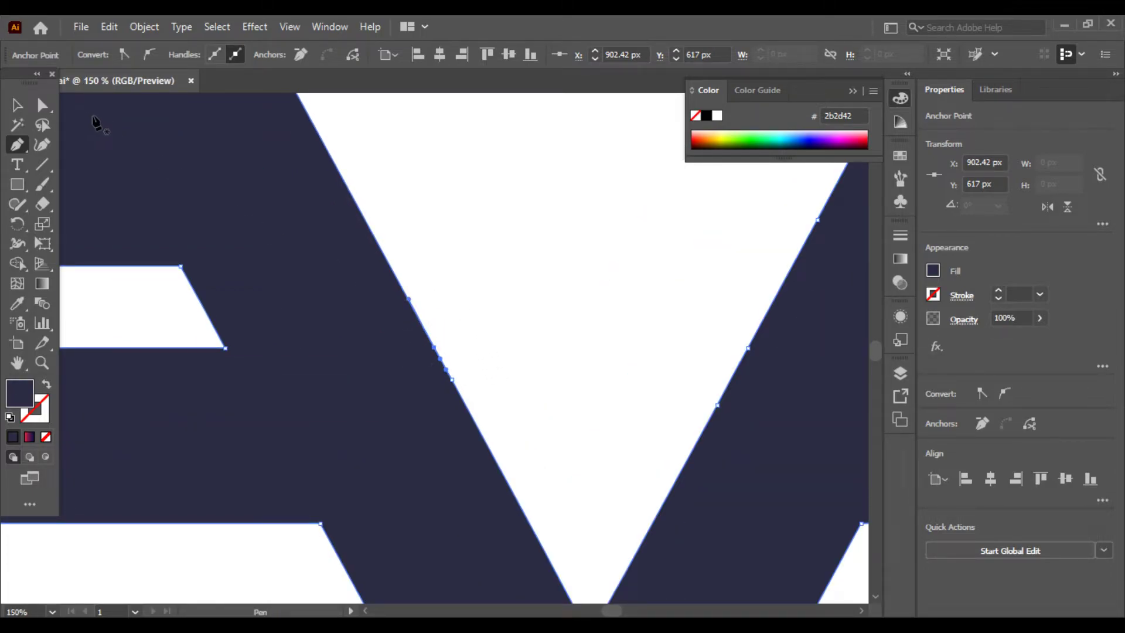
key("Delete")
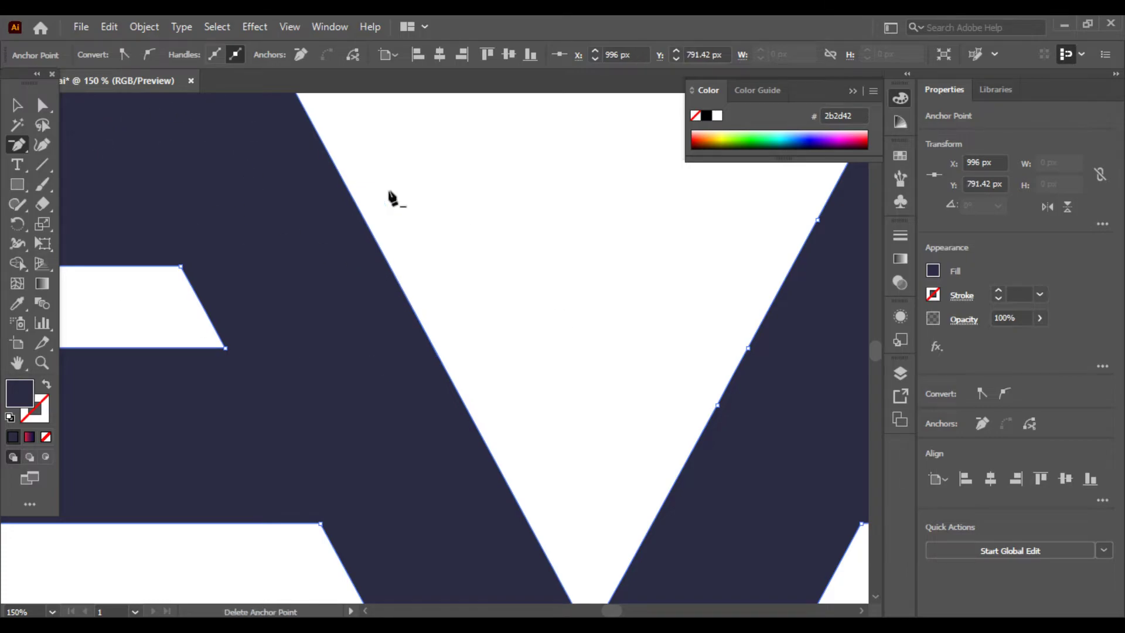
Step: Delete the surplus anchor points along the right inner edge of the merged V
left_click(717, 405)
left_click(748, 348)
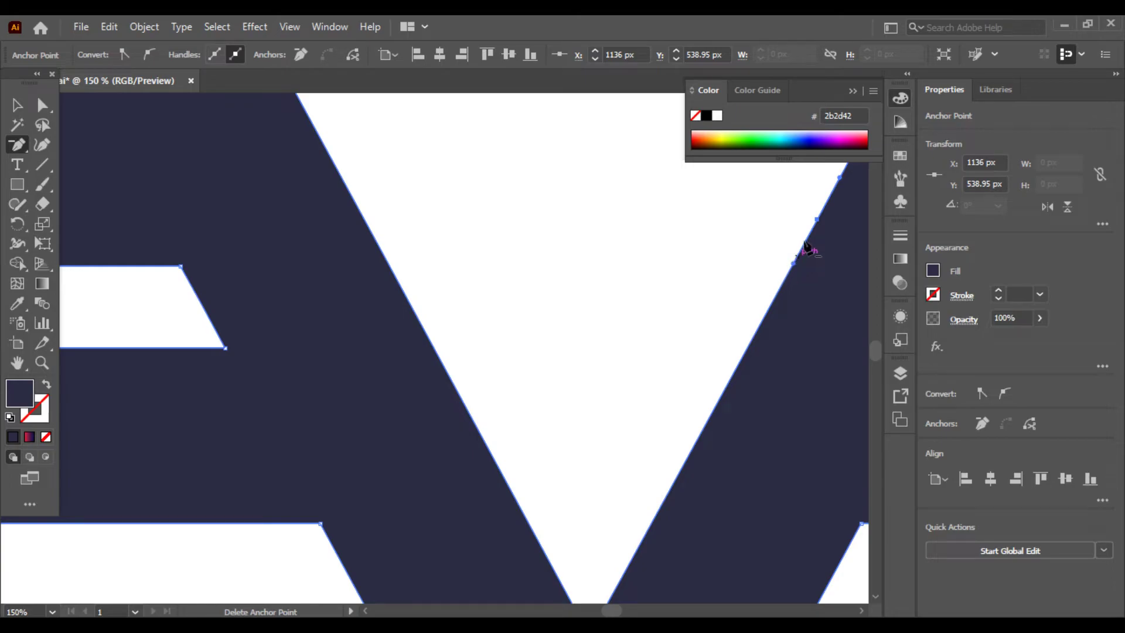
left_click(818, 218)
left_click_drag(779, 218, 387, 490)
left_click(532, 351)
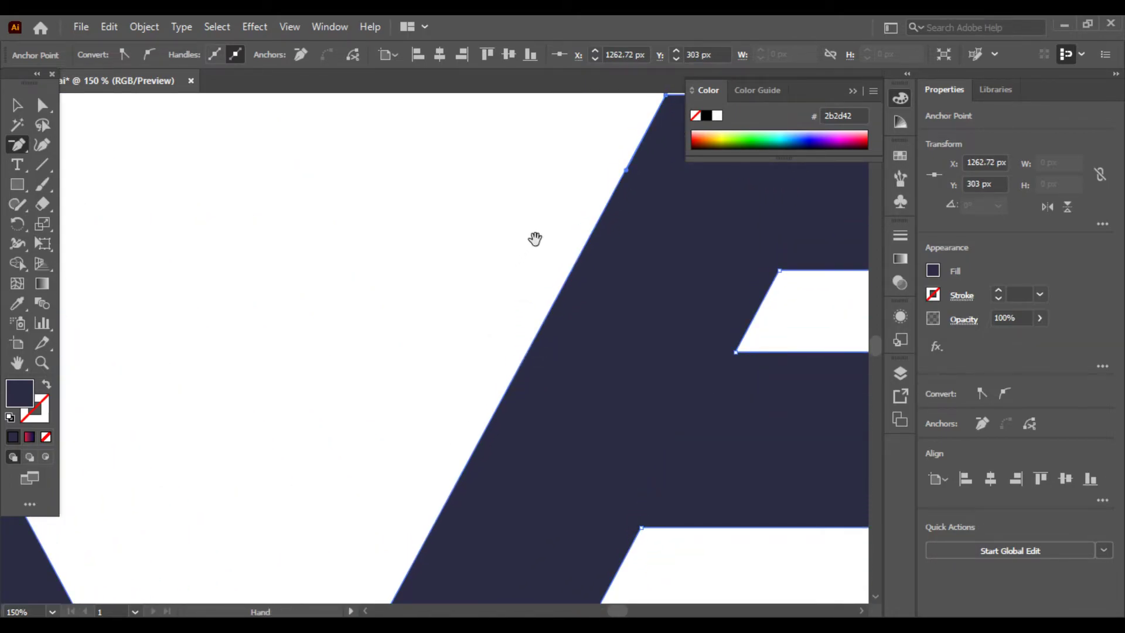
left_click_drag(532, 241, 417, 369)
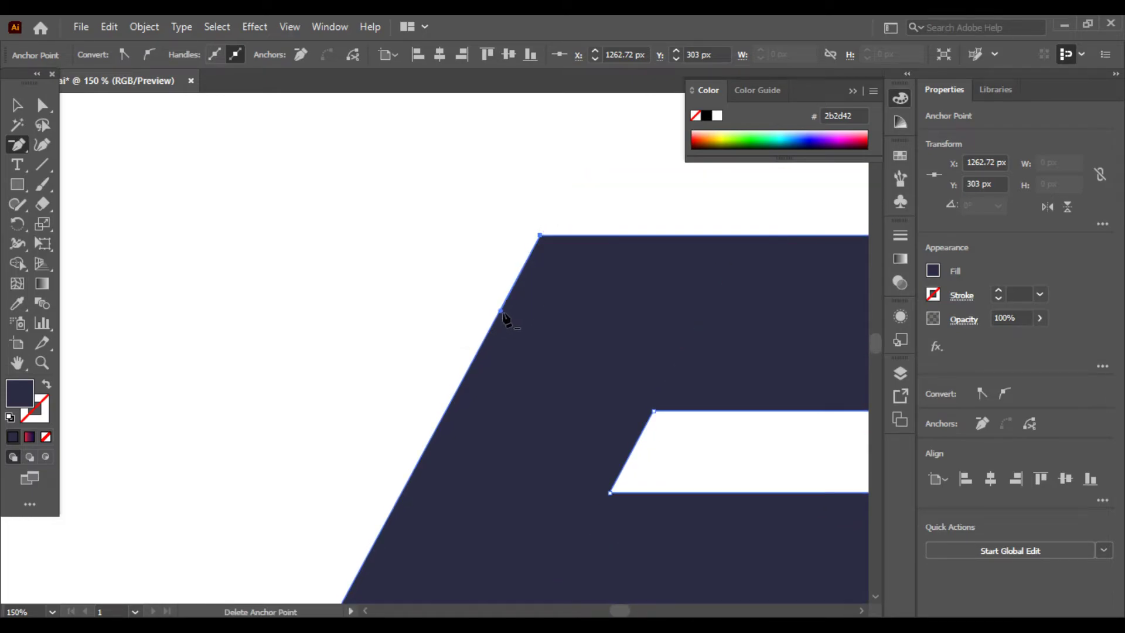
Step: Move the spare dark triangle into the V's opening, centred horizontally with an even gap along both inner edges
key("ctrl+minus")
key("ctrl+minus")
key("ctrl+minus")
key("ctrl+minus")
key("ctrl+minus")
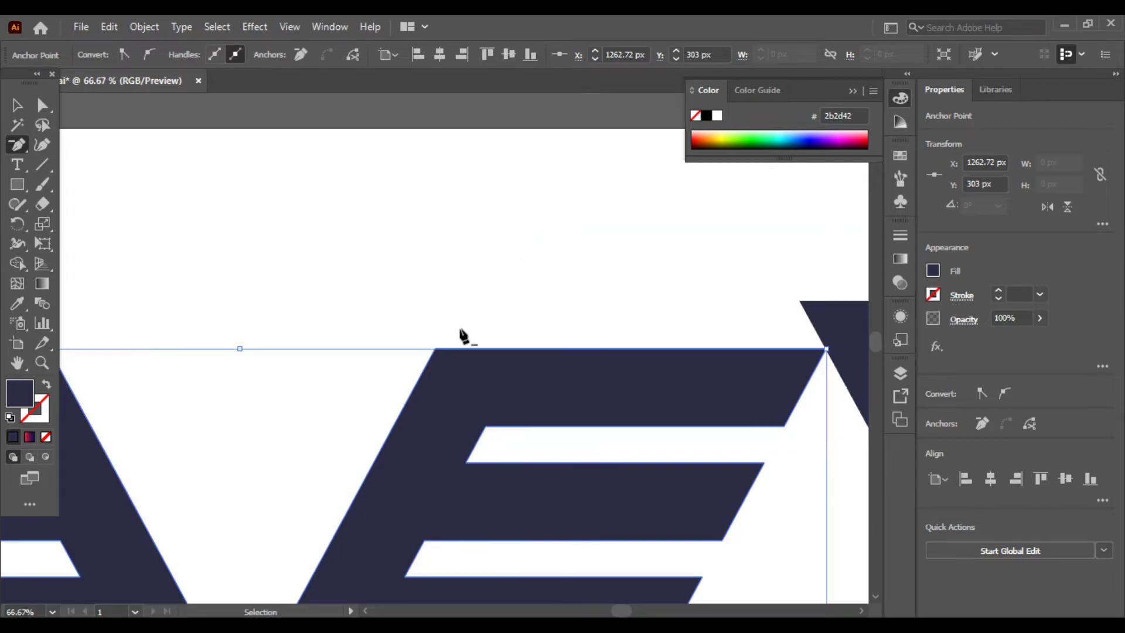
left_click(17, 105)
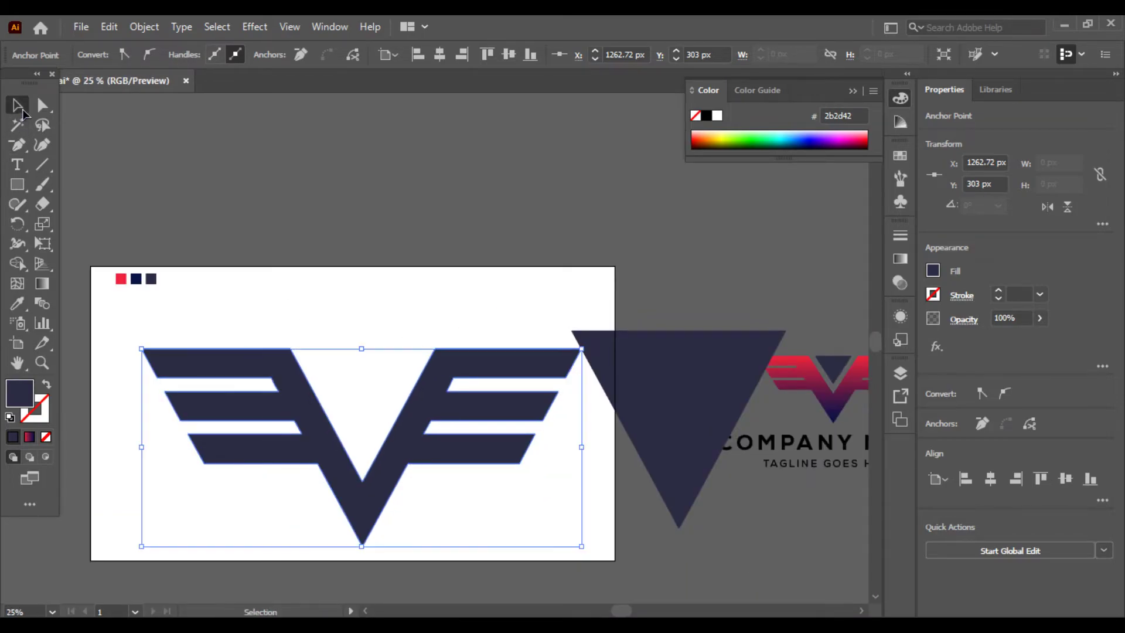
left_click(297, 283)
key("ctrl+plus")
left_click_drag(297, 283, 343, 256)
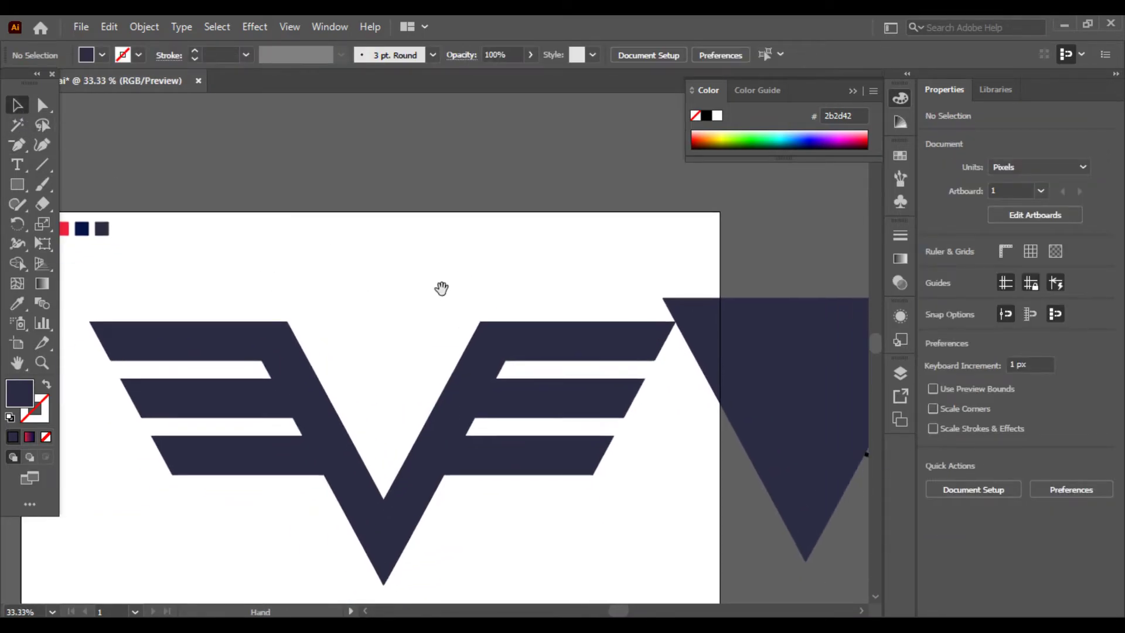
left_click_drag(763, 392, 367, 270)
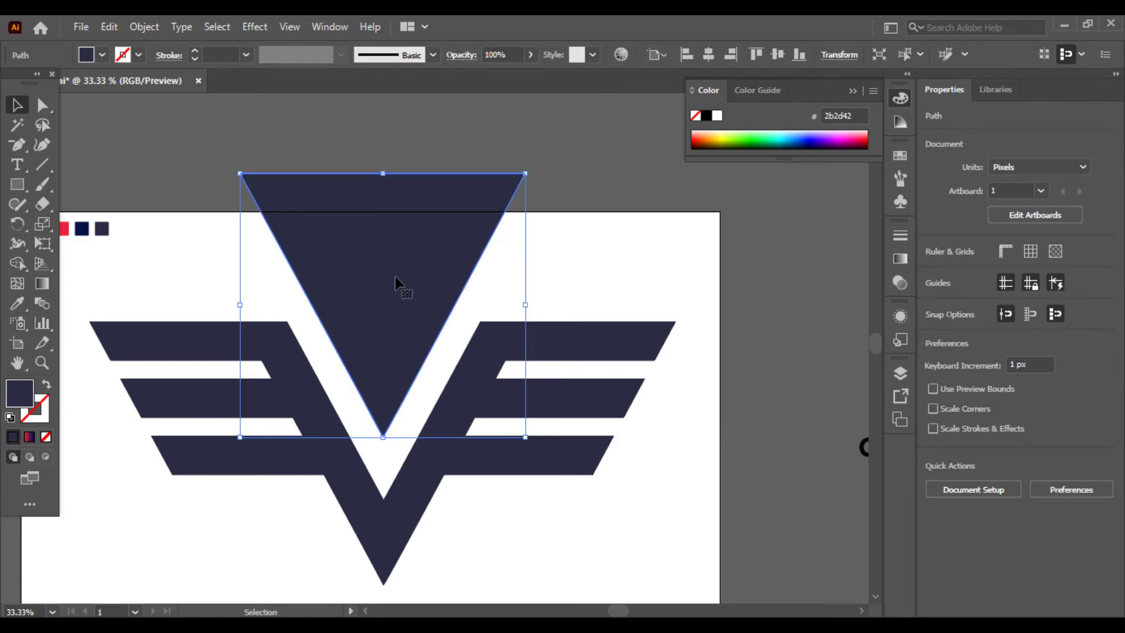
left_click(499, 296)
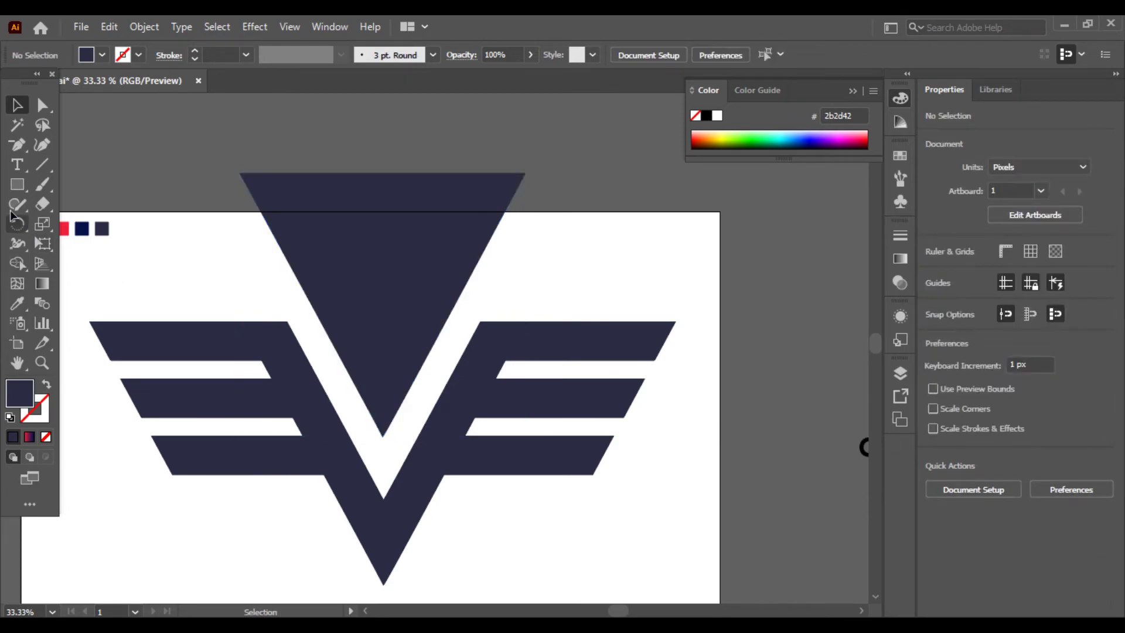
Step: Draw a 531 px horizontal line across the V's opening and remove the triangle's part above it with the Shape Builder tool
left_click(42, 164)
left_click_drag(286, 322, 481, 322)
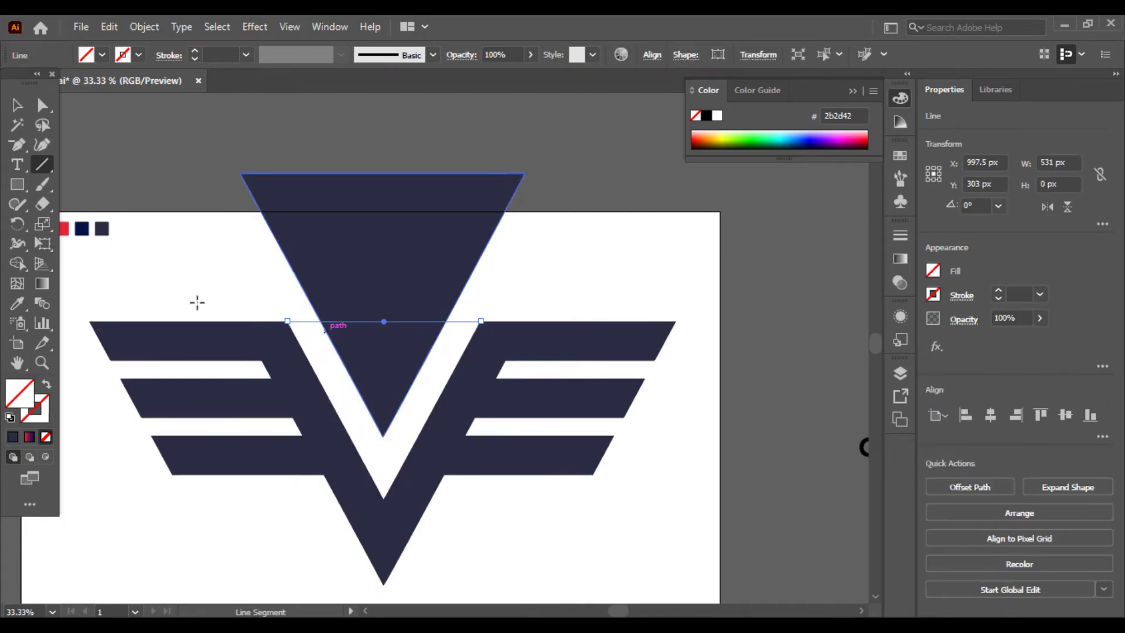
left_click(18, 106)
left_click_drag(229, 241, 396, 296)
left_click_drag(508, 480, 508, 480)
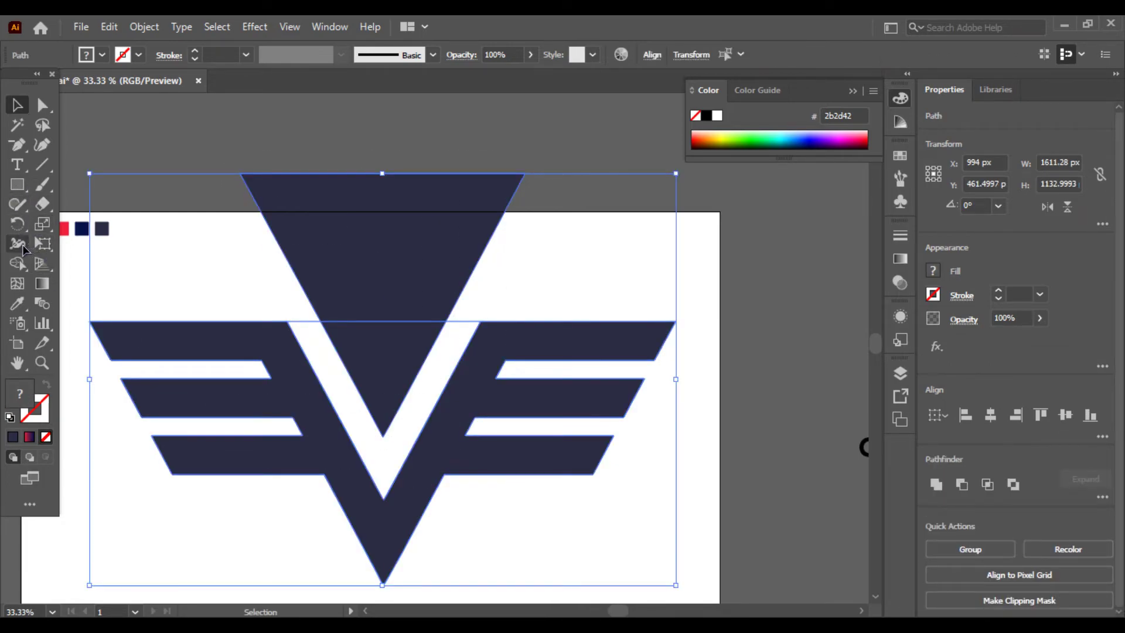
left_click(17, 263)
left_click_drag(294, 288, 491, 296)
left_click(17, 105)
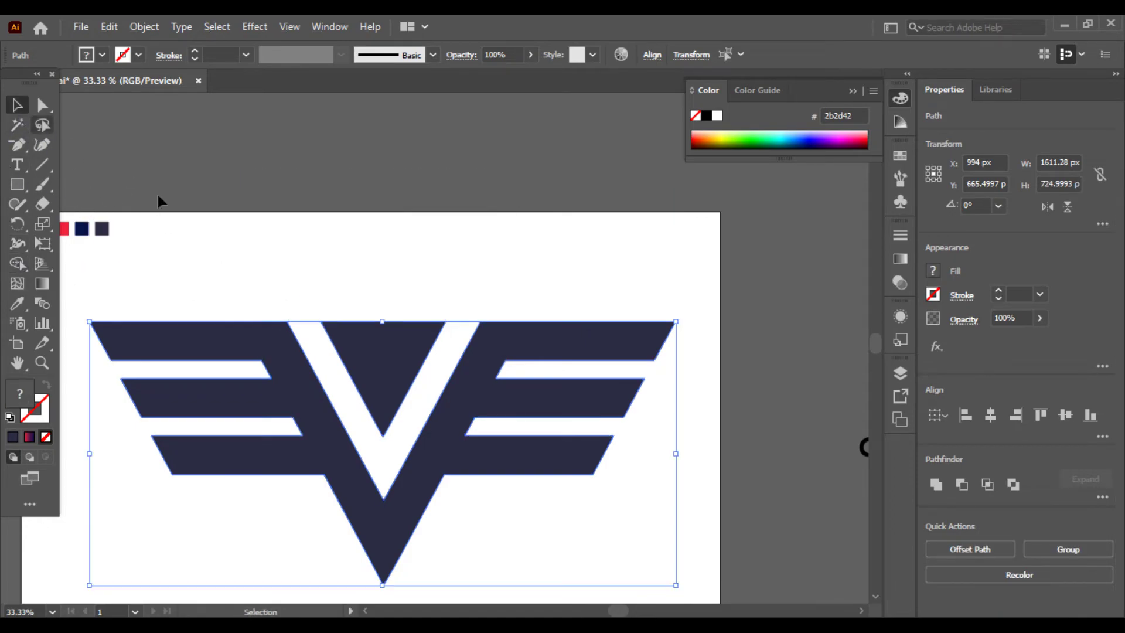
Step: Move the strokeless horizontal cutting line off the logo's top edge, leaving the trimmed triangle in place
left_click(310, 320)
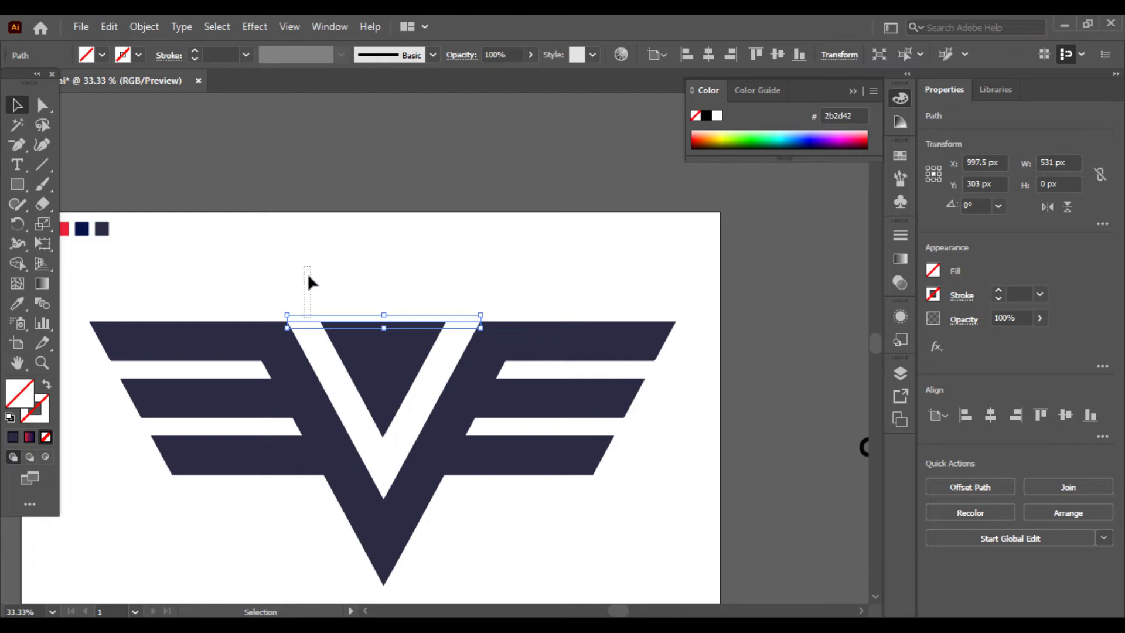
left_click(303, 307)
left_click(315, 326)
left_click_drag(308, 318, 302, 239)
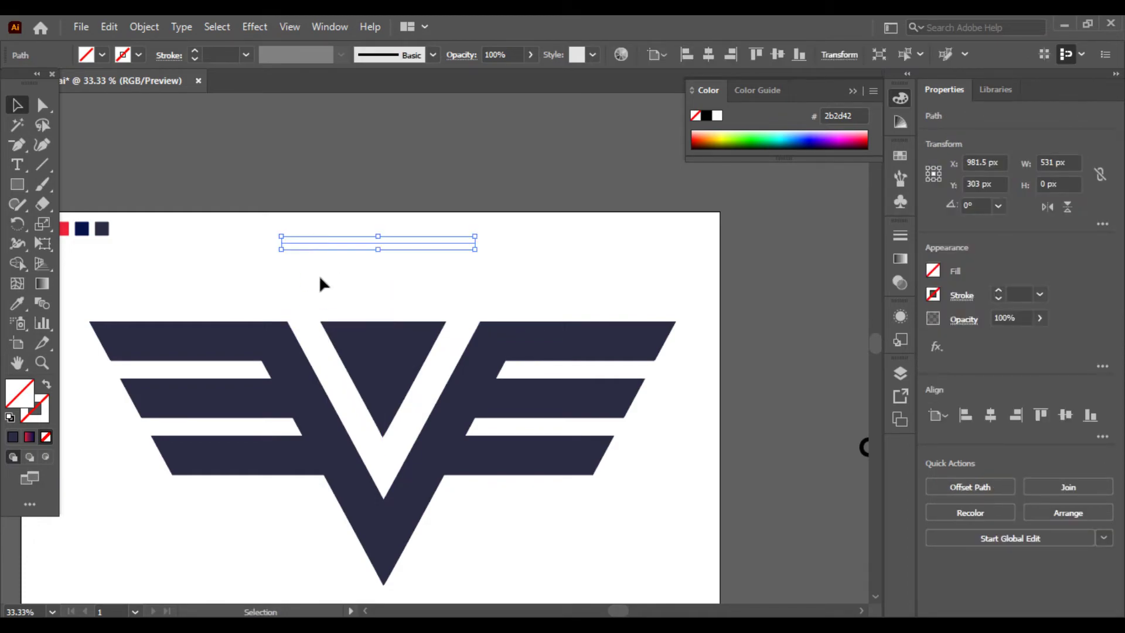
left_click(351, 294)
left_click(375, 361)
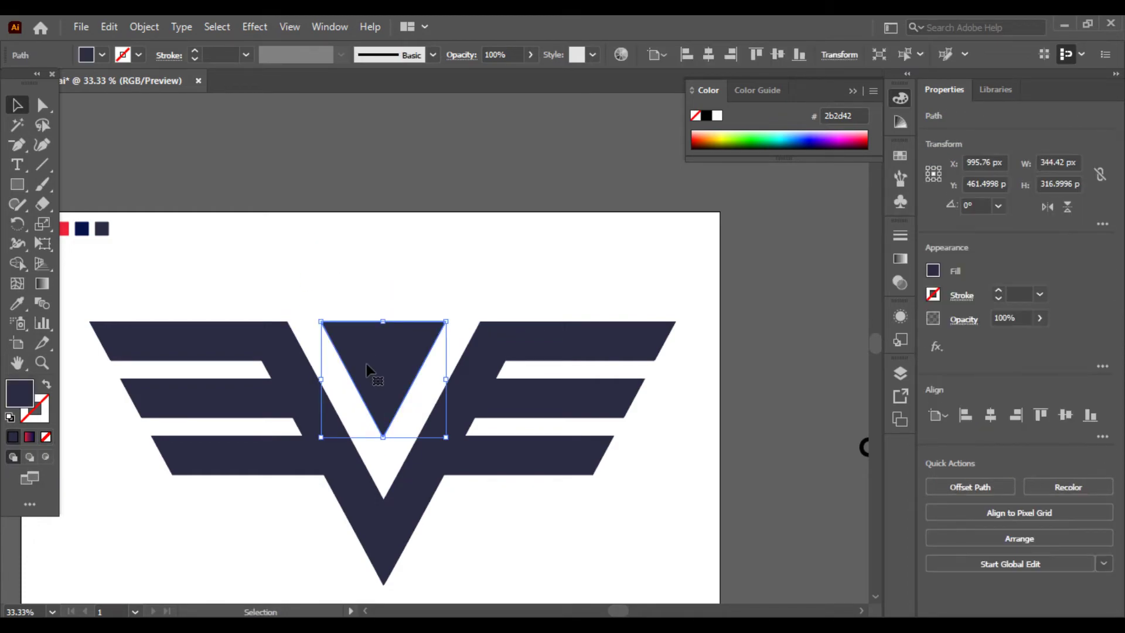
Step: Squash the whole logo vertically to about 635 px high, keeping its width and bottom tip in place
left_click_drag(240, 296, 569, 516)
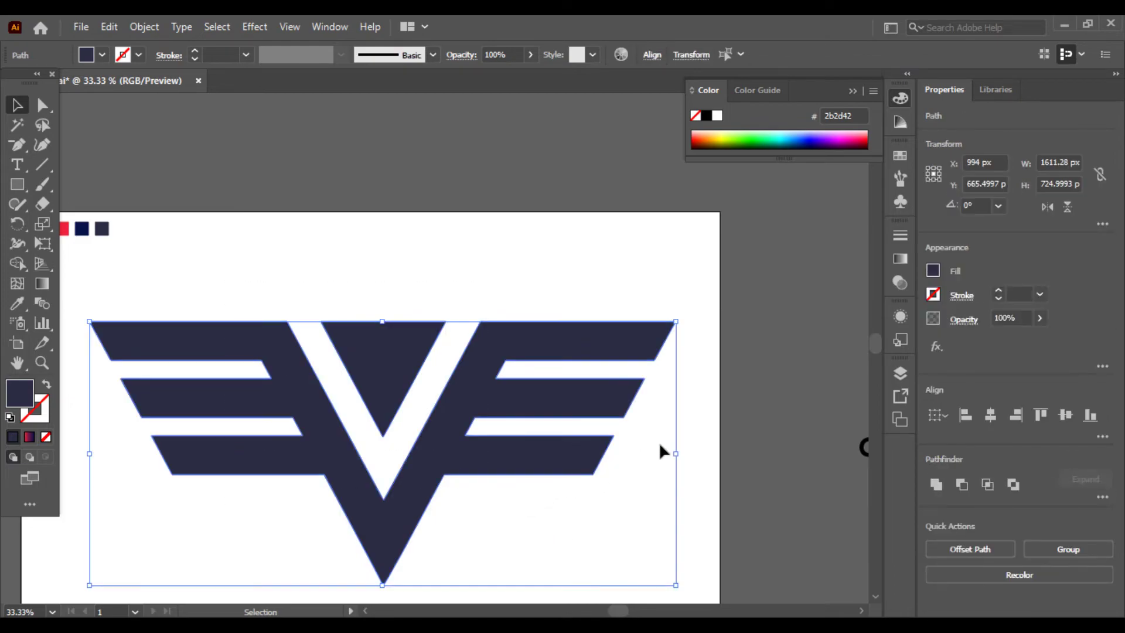
left_click_drag(384, 324, 398, 369)
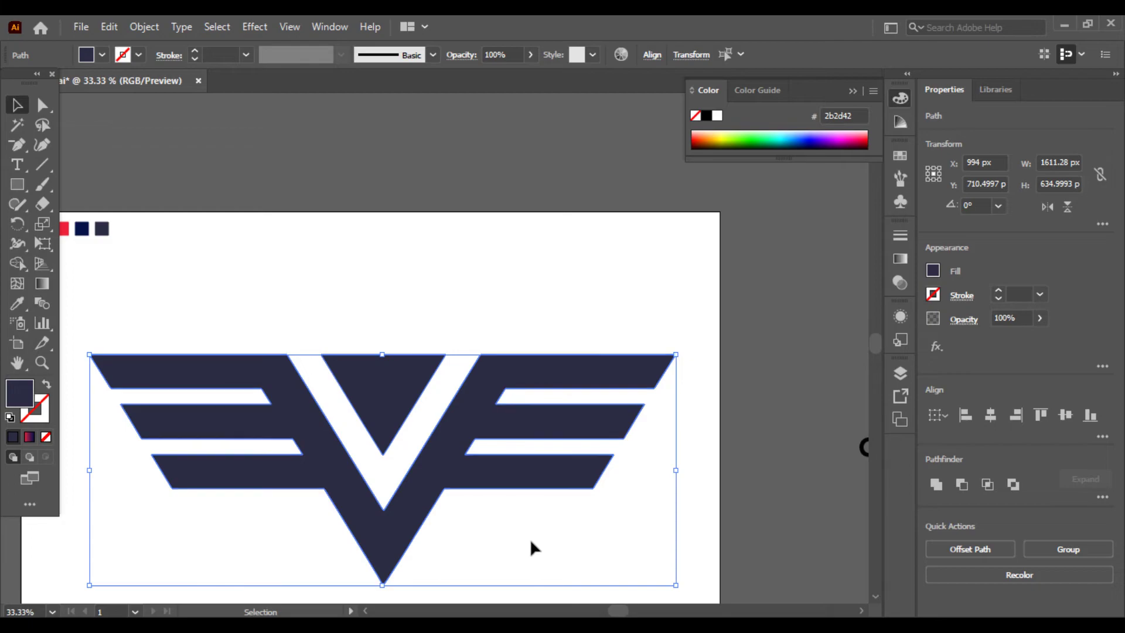
left_click(529, 545)
left_click(377, 401)
left_click(397, 307)
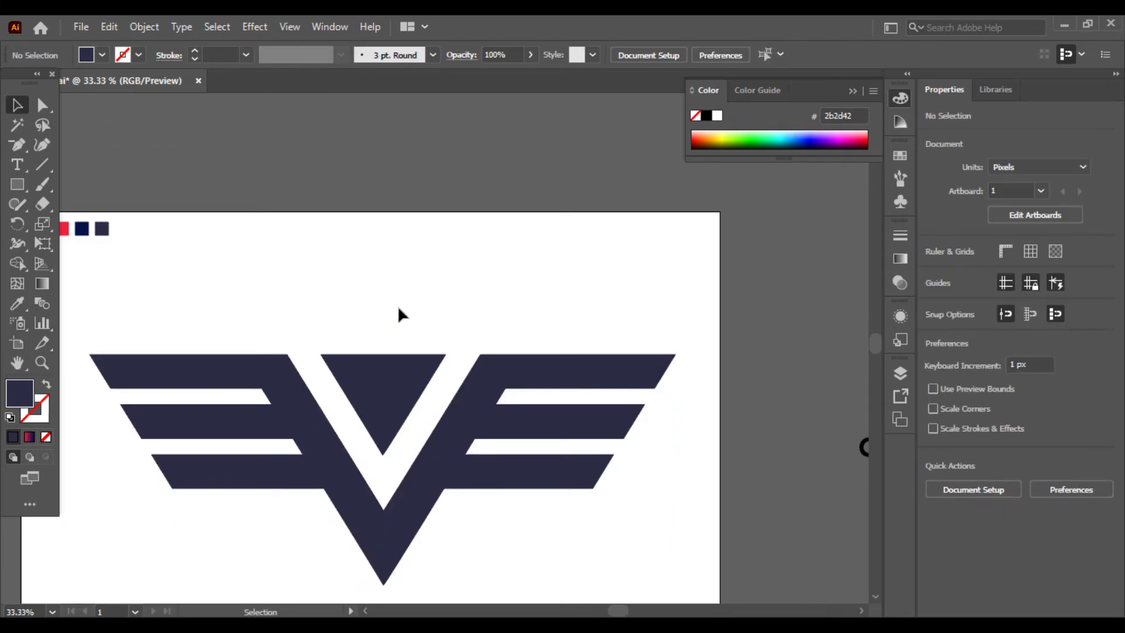
Step: Fill the winged V with the red-to-navy linear gradient at -90°, red at the wing tops and navy at the tip
key("ctrl+minus")
key("ctrl+minus")
key("ctrl+plus")
key("ctrl+plus")
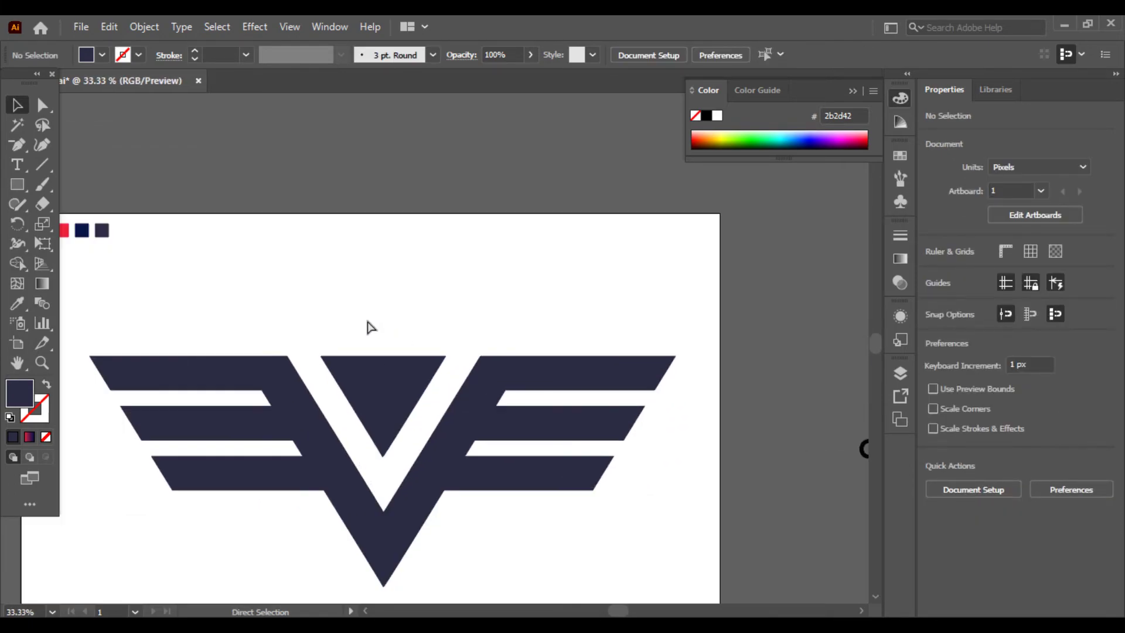
left_click_drag(387, 319, 437, 314)
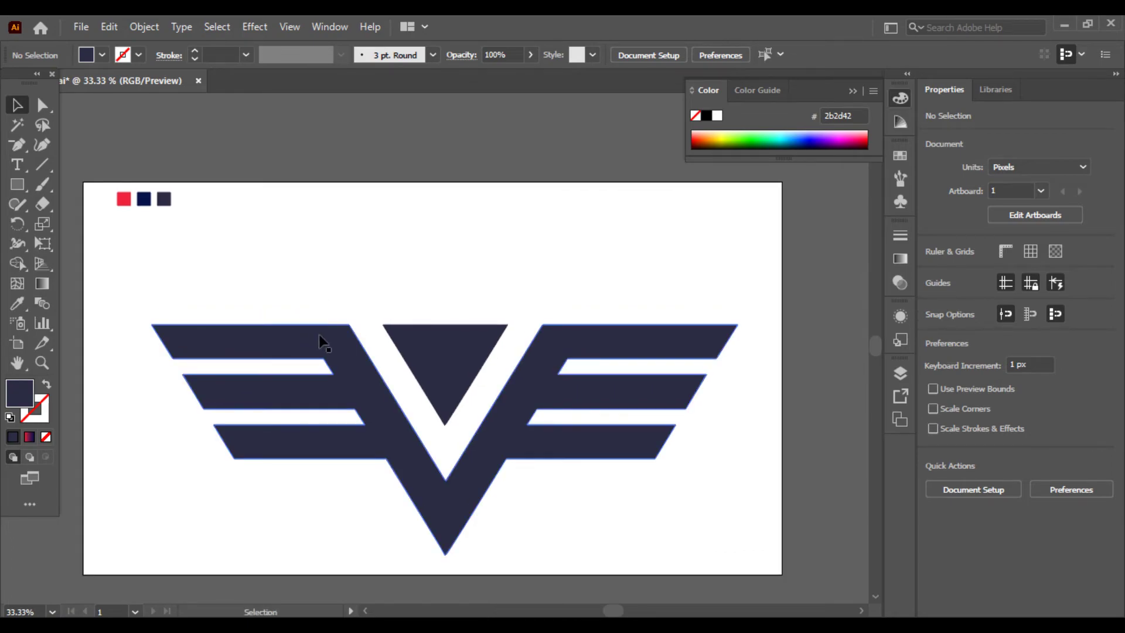
left_click(336, 350)
left_click(42, 284)
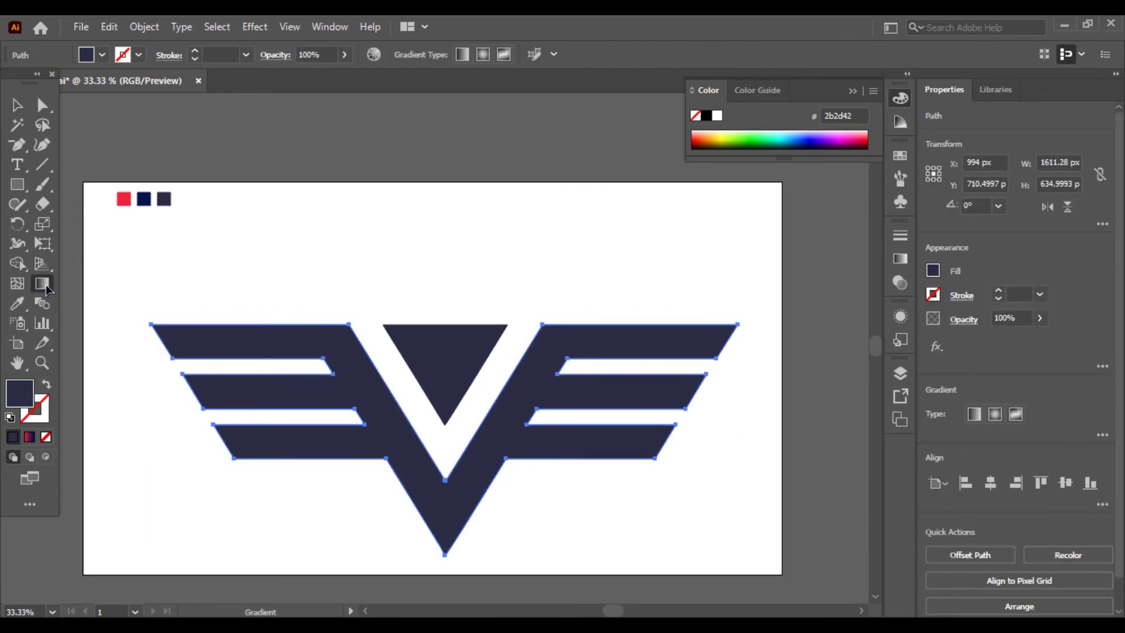
left_click(30, 437)
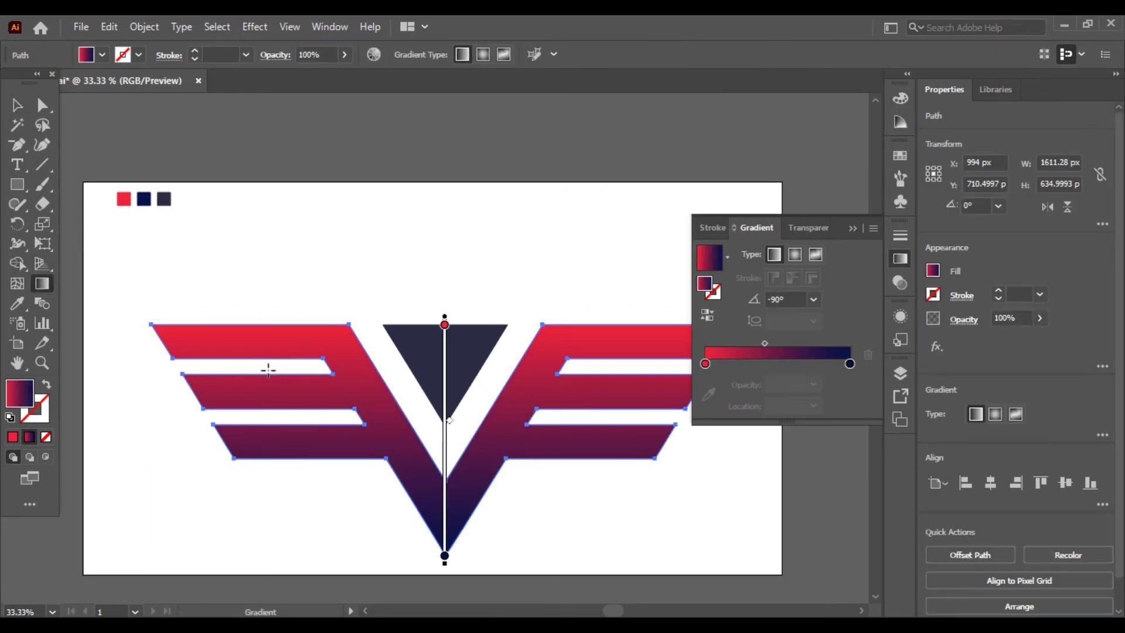
left_click(445, 324)
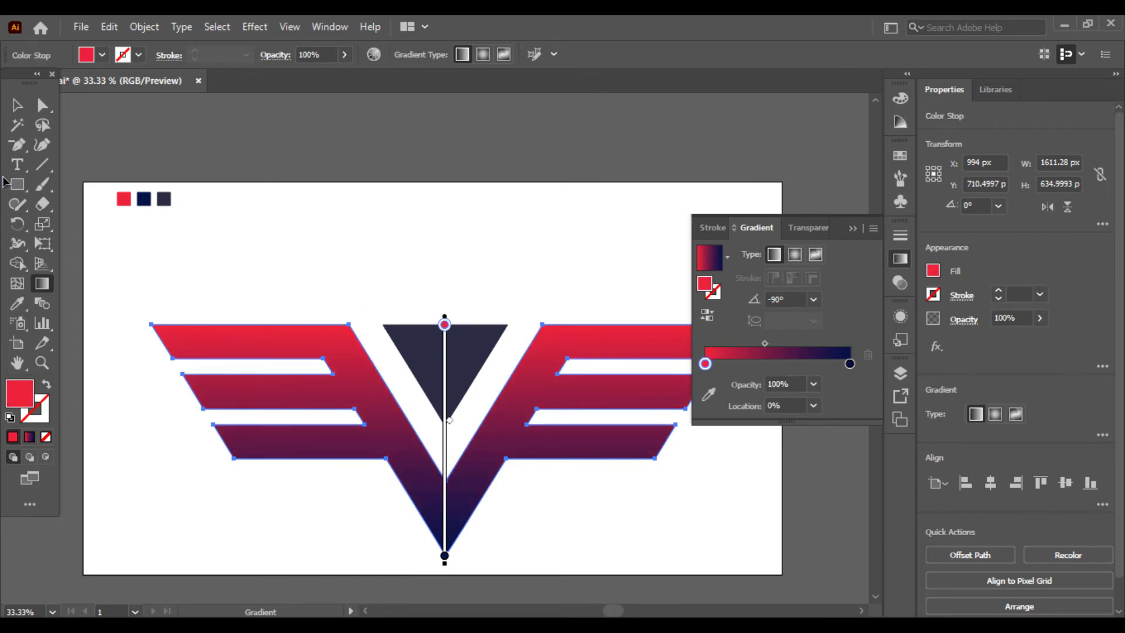
Step: Match the centre triangle's fill to the dark third swatch with the Eyedropper tool
left_click(17, 105)
left_click(313, 280)
left_click(445, 360)
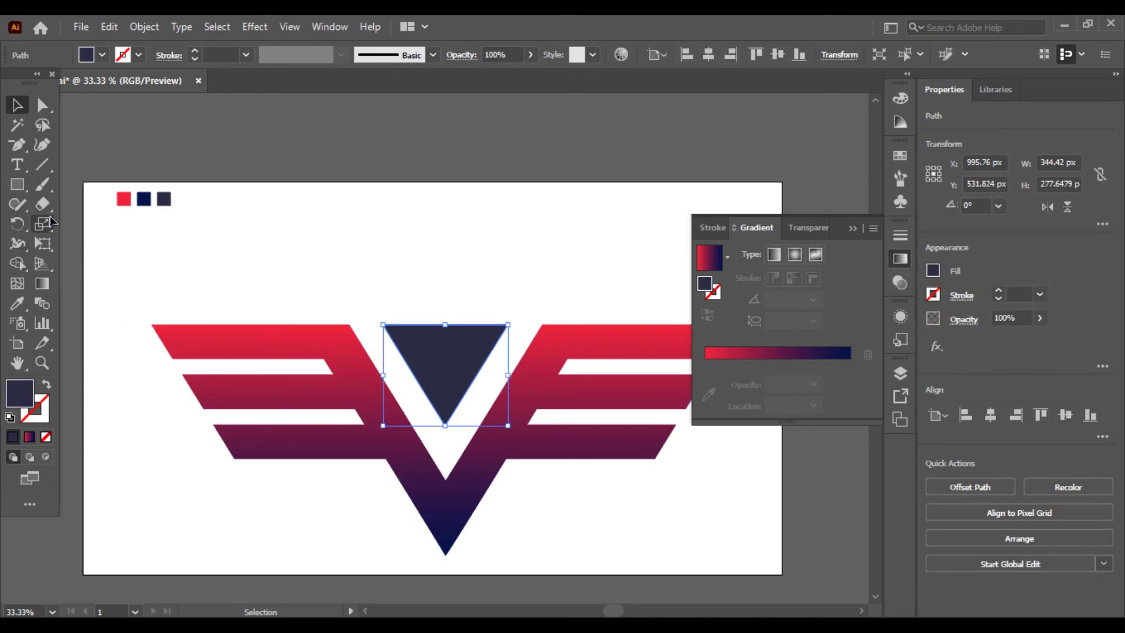
left_click(17, 303)
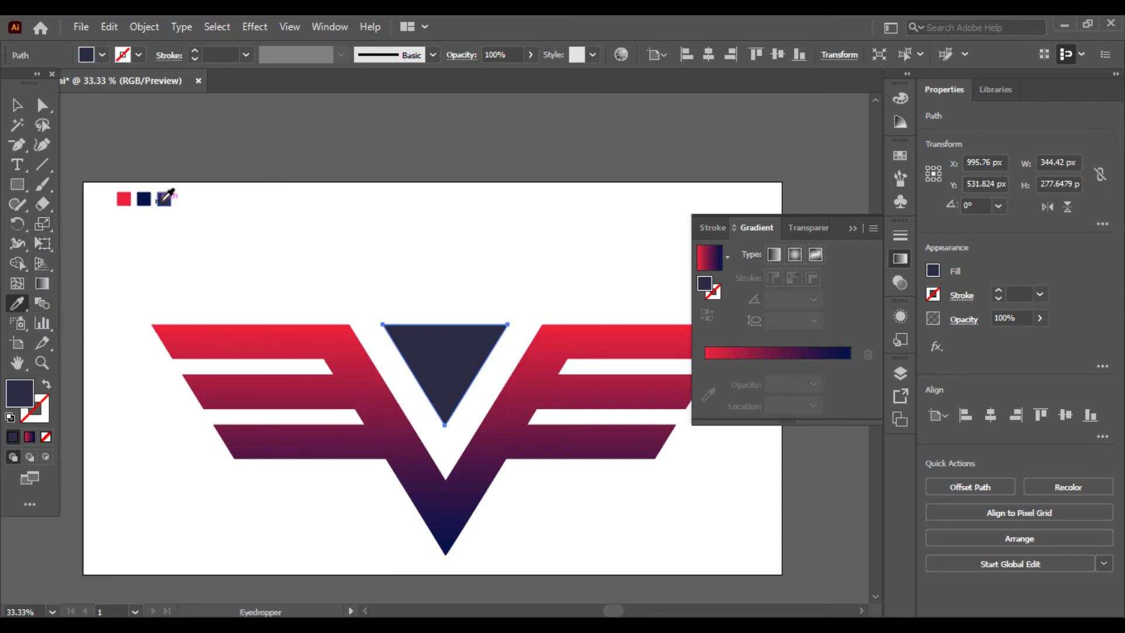
Step: Scale the whole logo down proportionally to under half its width, keeping its top edge and horizontal centre in place
left_click(20, 104)
left_click_drag(244, 209, 434, 410)
left_click_drag(447, 555, 434, 428)
left_click(371, 459)
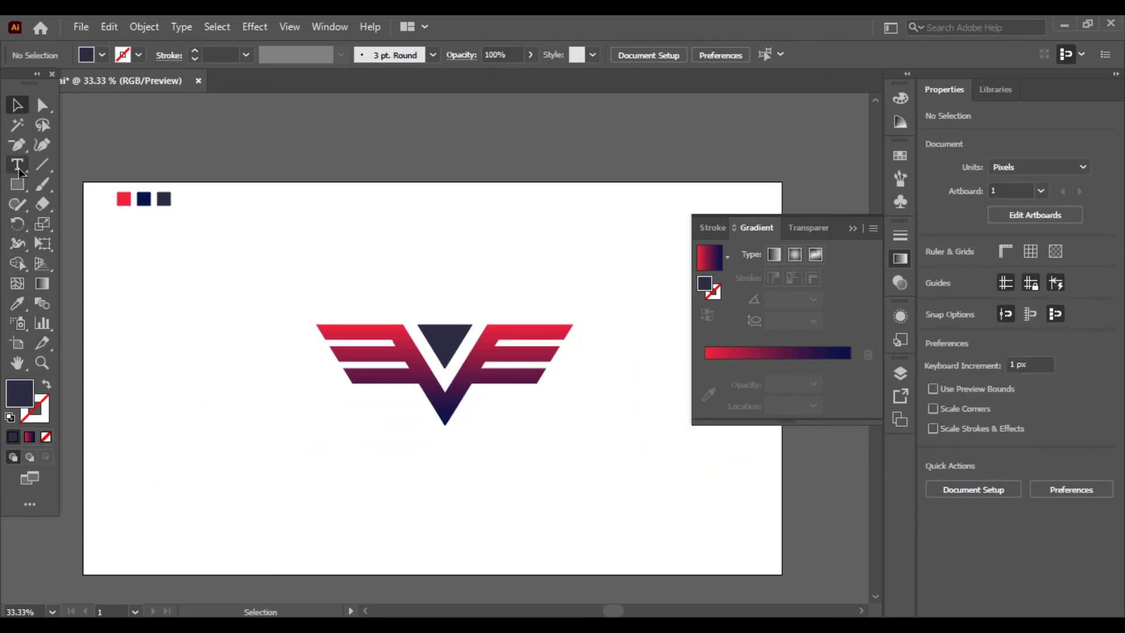
Step: Ungroup the sample logo with company name and tagline that lies beside the artboard
key("ctrl+minus")
key("ctrl+minus")
scroll(201, 361, "right", 3)
left_click(561, 380)
right_click(582, 346)
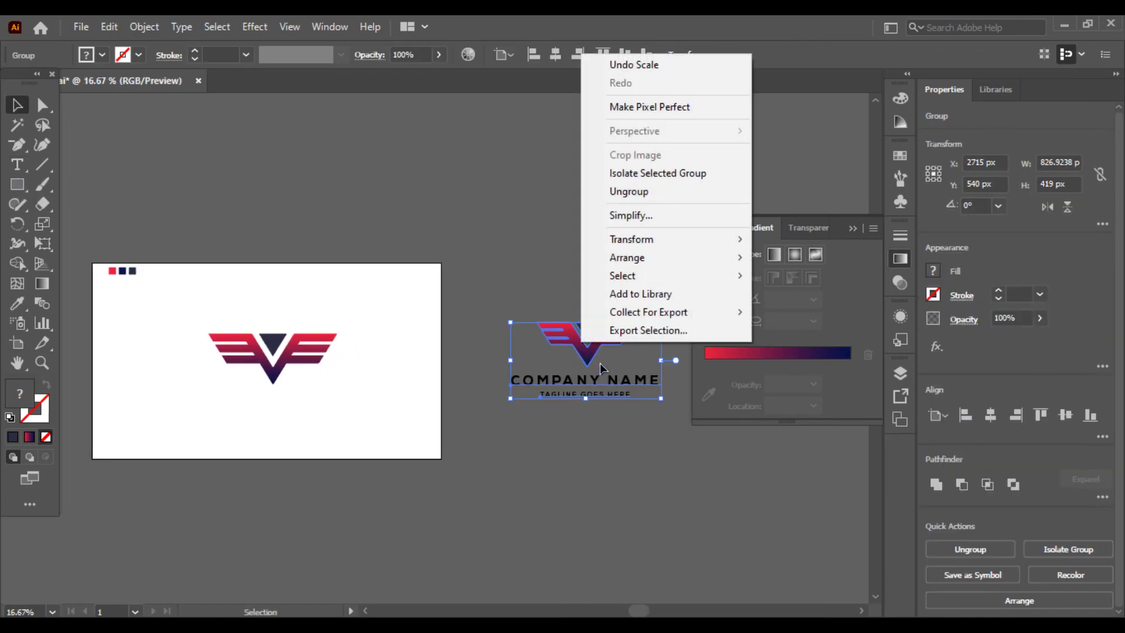
left_click(620, 192)
Step: Move the COMPANY NAME and TAGLINE GOES HERE texts from the sample to just beneath the new logo on the artboard
left_click(645, 431)
left_click(597, 395)
left_click_drag(583, 384, 270, 401)
left_click(315, 438)
Step: Align the winged V, its triangle and both text lines to a common horizontal centre
key("ctrl+plus")
key("ctrl+plus")
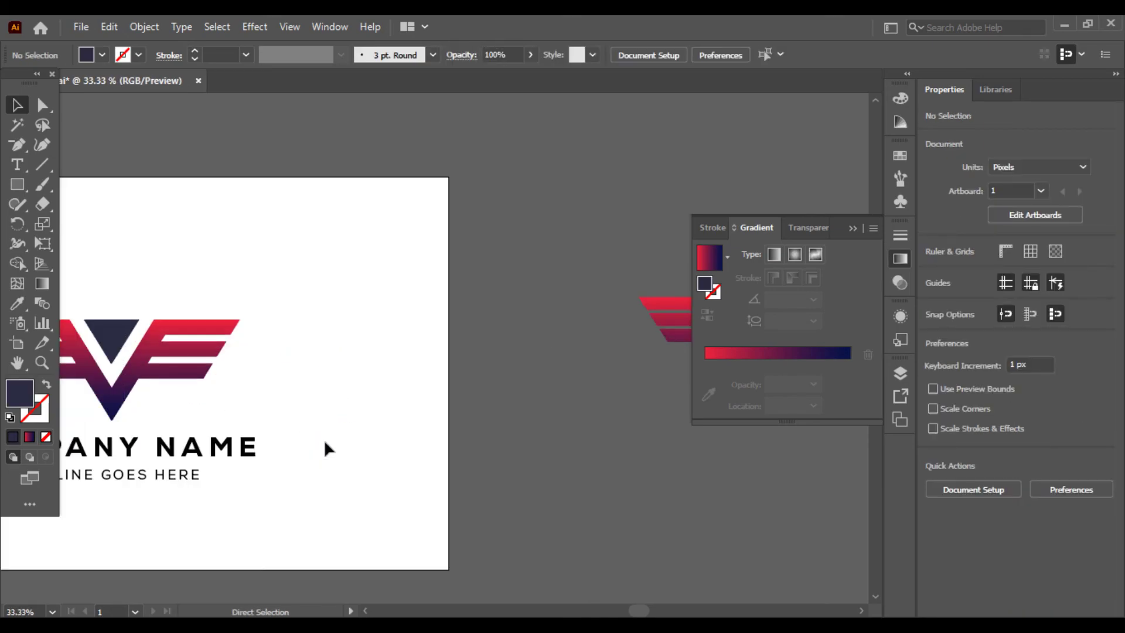
left_click_drag(404, 440, 496, 419)
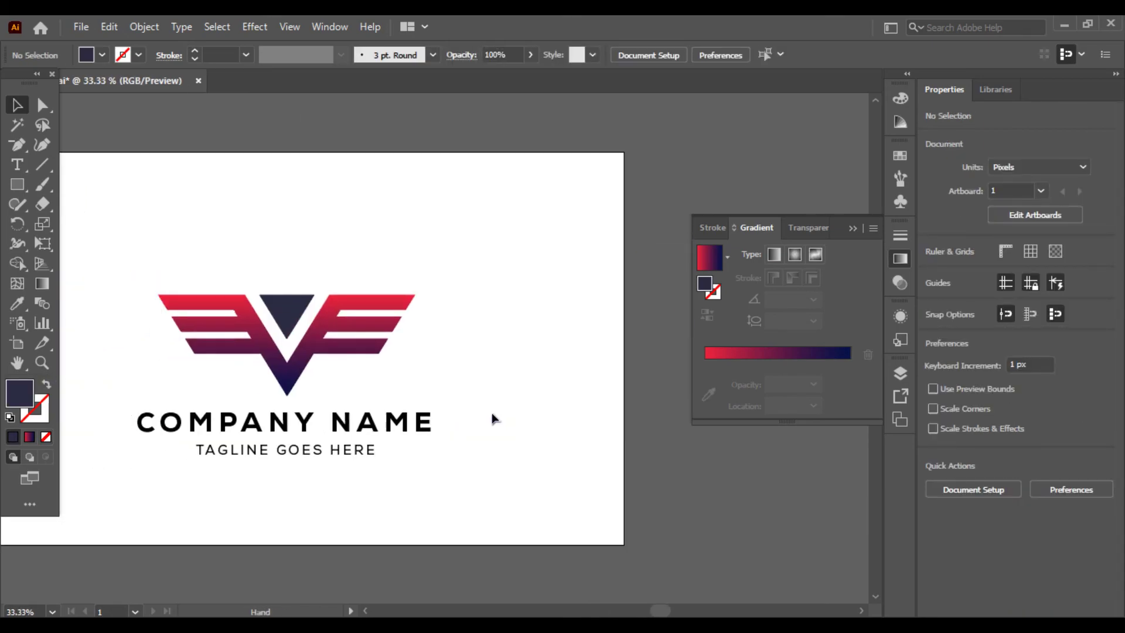
left_click_drag(153, 268, 495, 505)
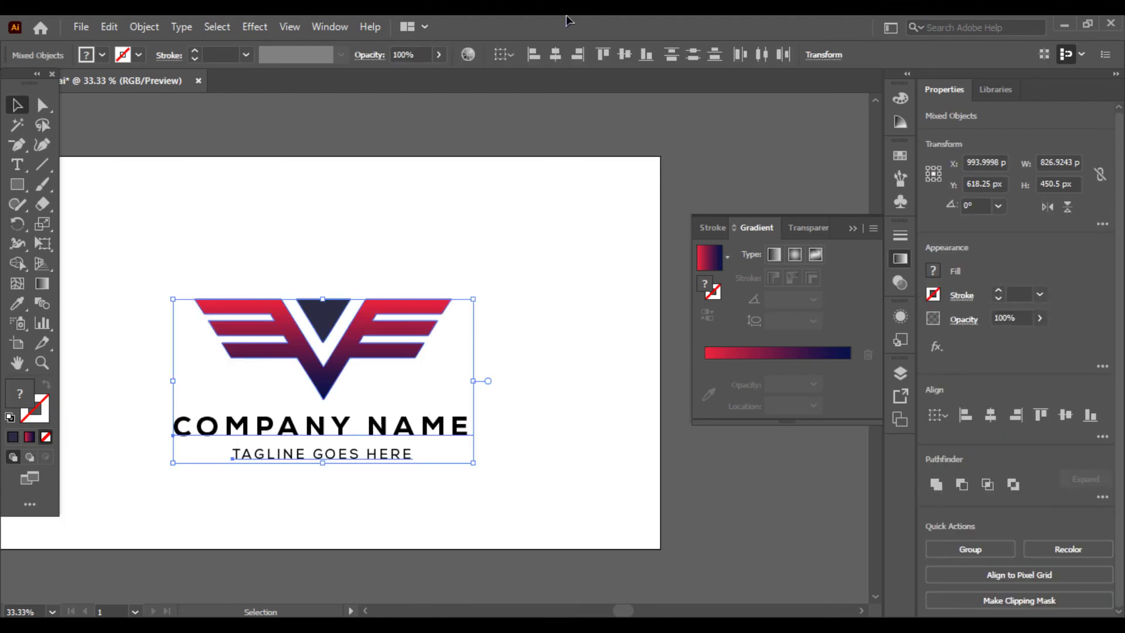
left_click(556, 54)
Step: Group the winged V, the centre triangle, the company name and the tagline together
left_click(237, 218)
left_click_drag(205, 230, 410, 463)
right_click(321, 341)
left_click(359, 462)
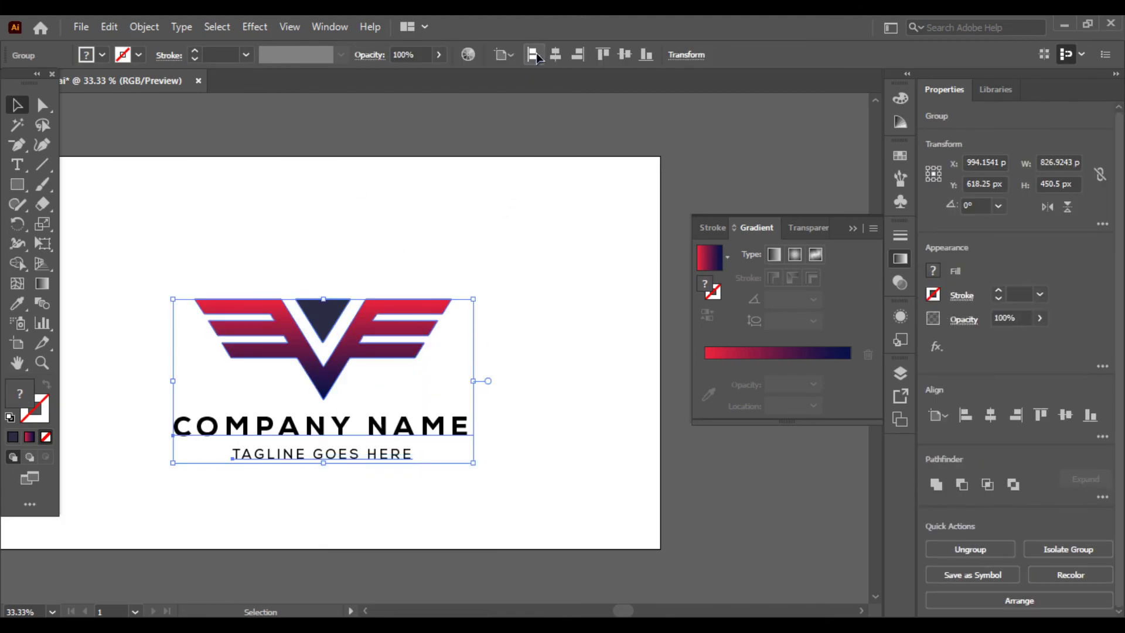
Step: Deselect the logo and put away the gradient settings to view the whole artboard unobstructed
left_click(477, 211)
key("ctrl+minus")
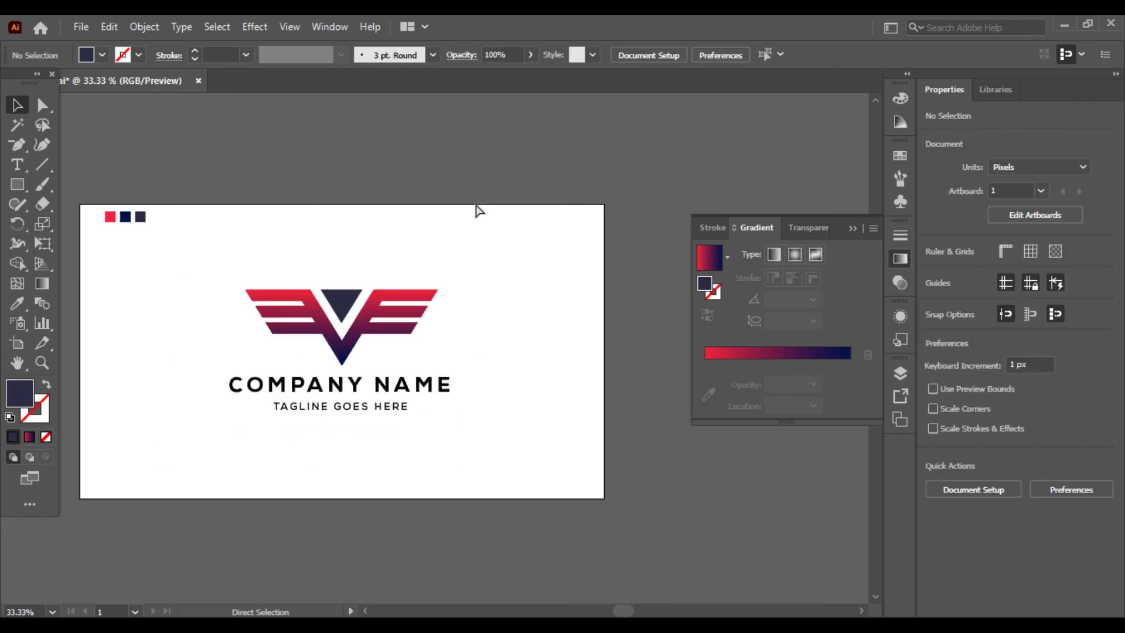
left_click_drag(501, 211, 565, 220)
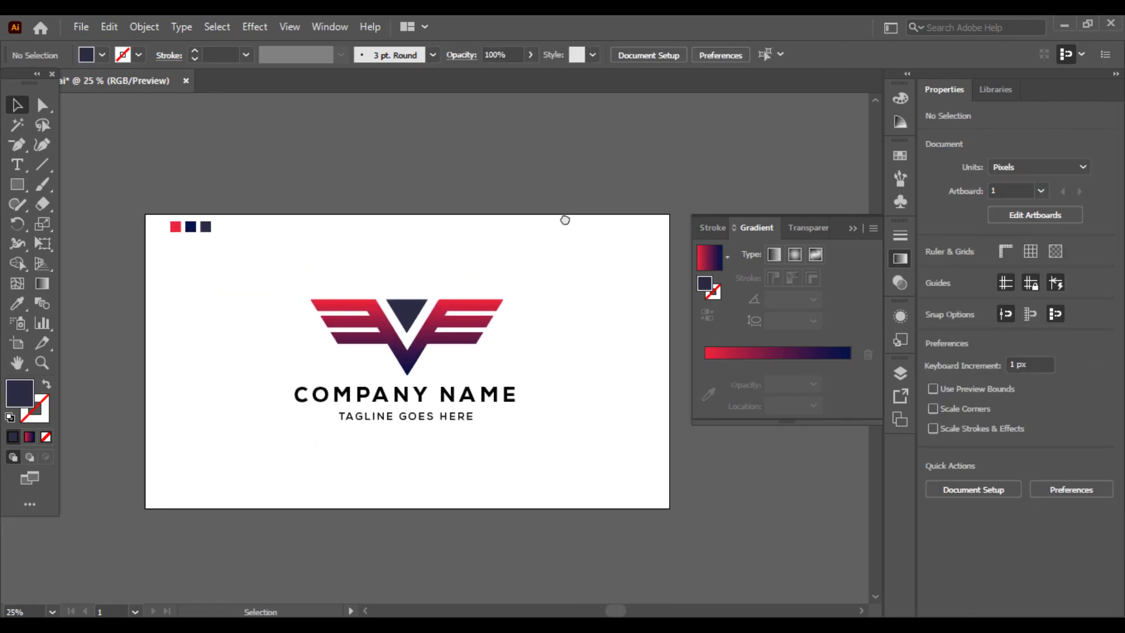
key("ctrl+plus")
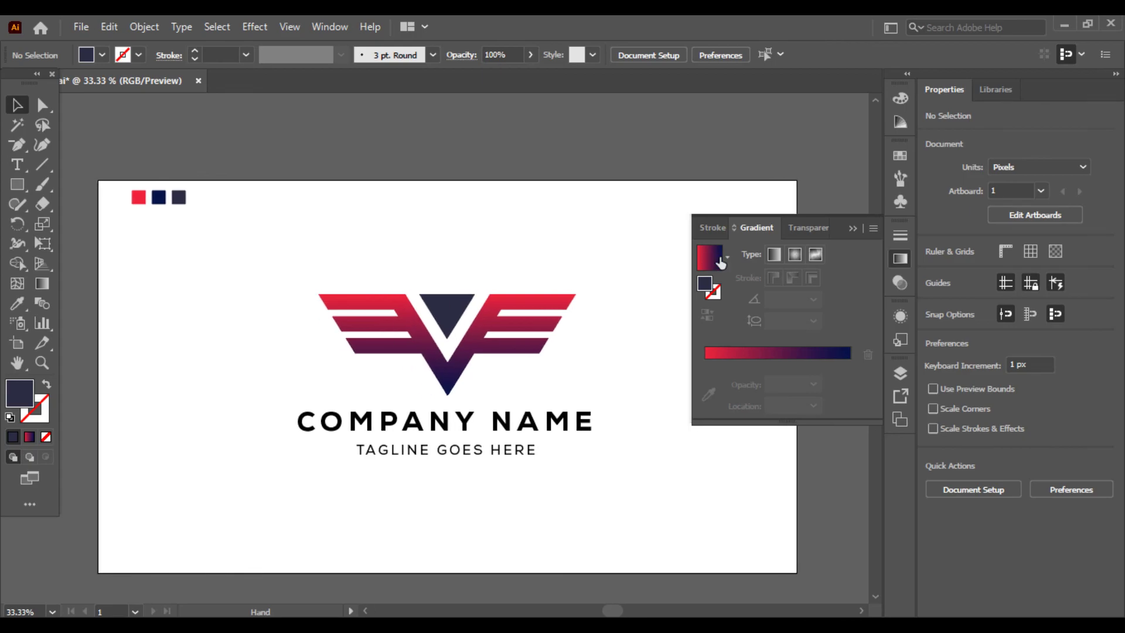
left_click(861, 231)
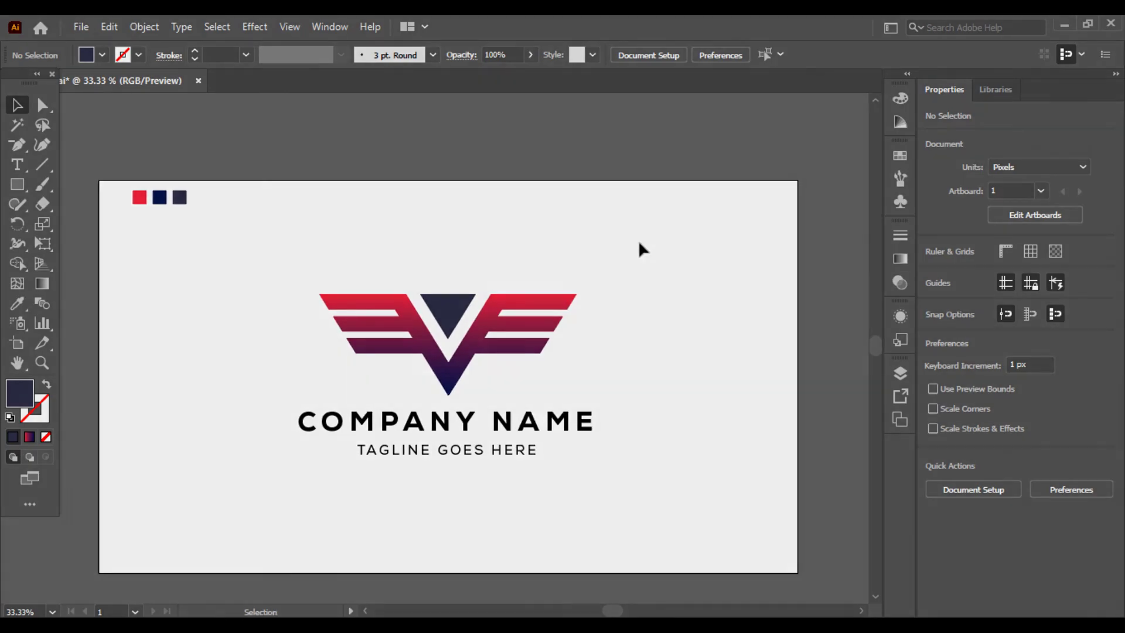